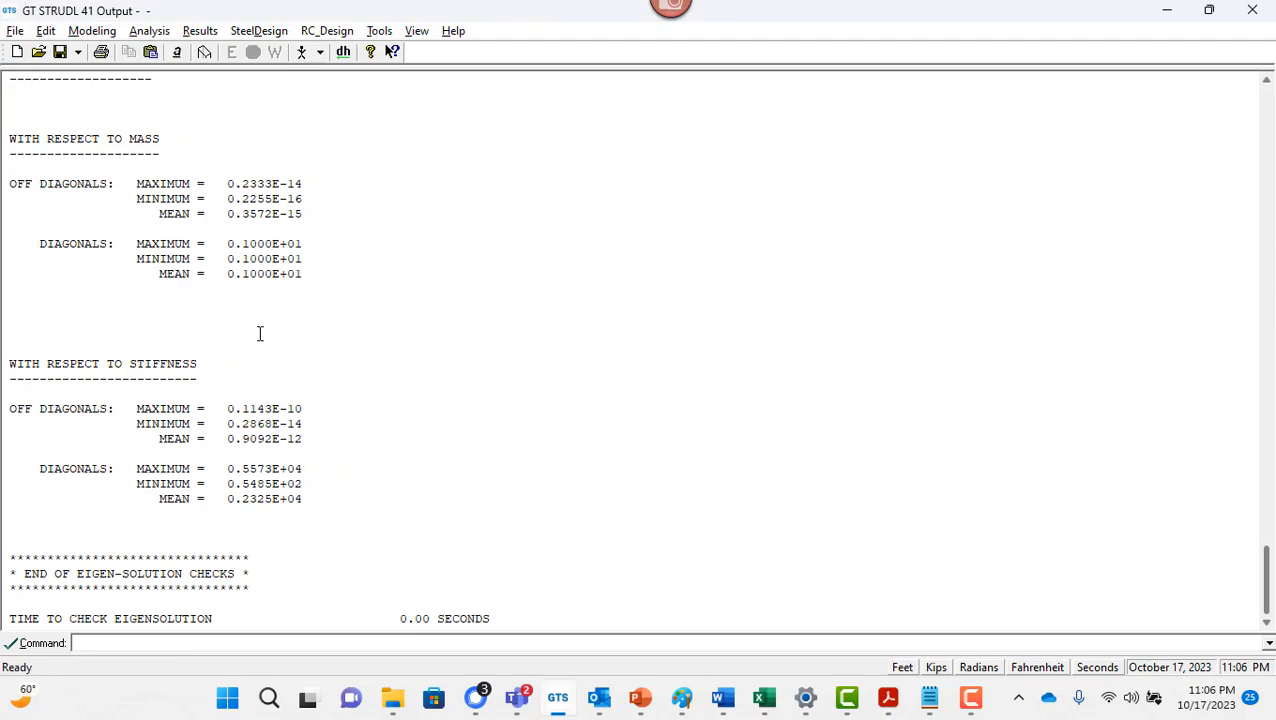
Review the eigenvalue analysis output, from the input commands and Lanczos solution data to the mode table and orthogonality checks.
scroll(264, 243, up, 20)
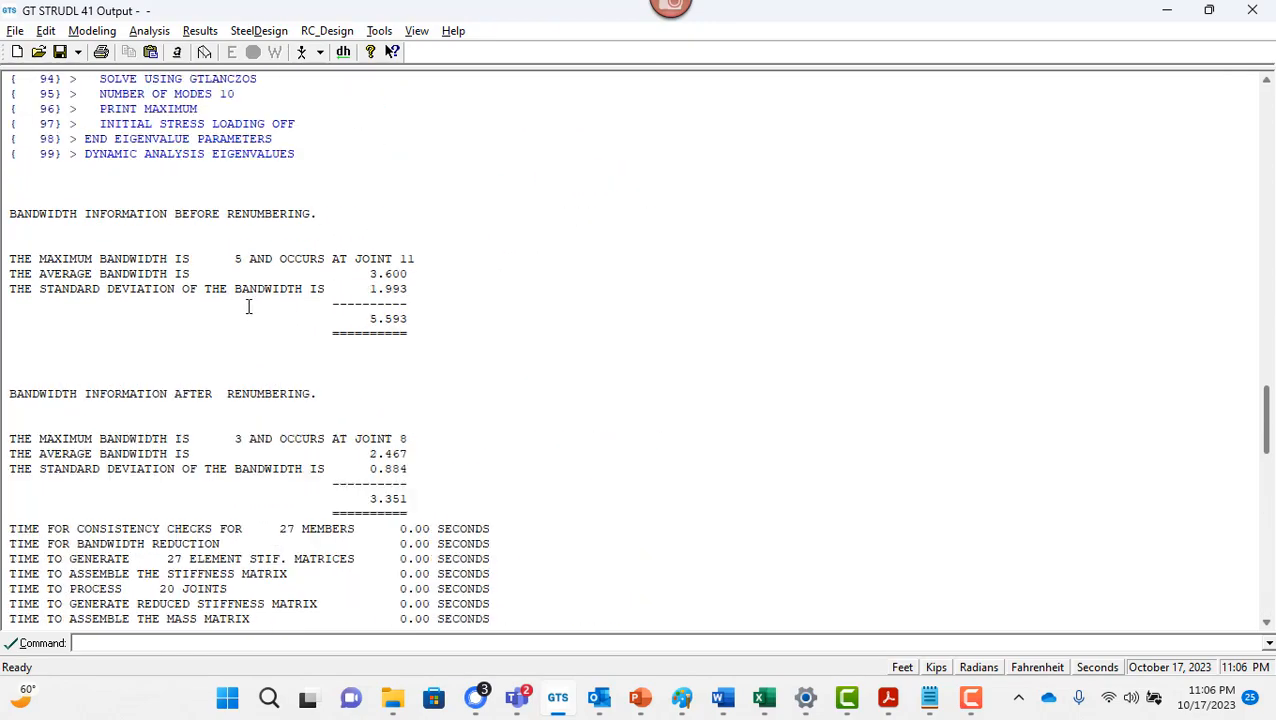
scroll(331, 511, down, 20)
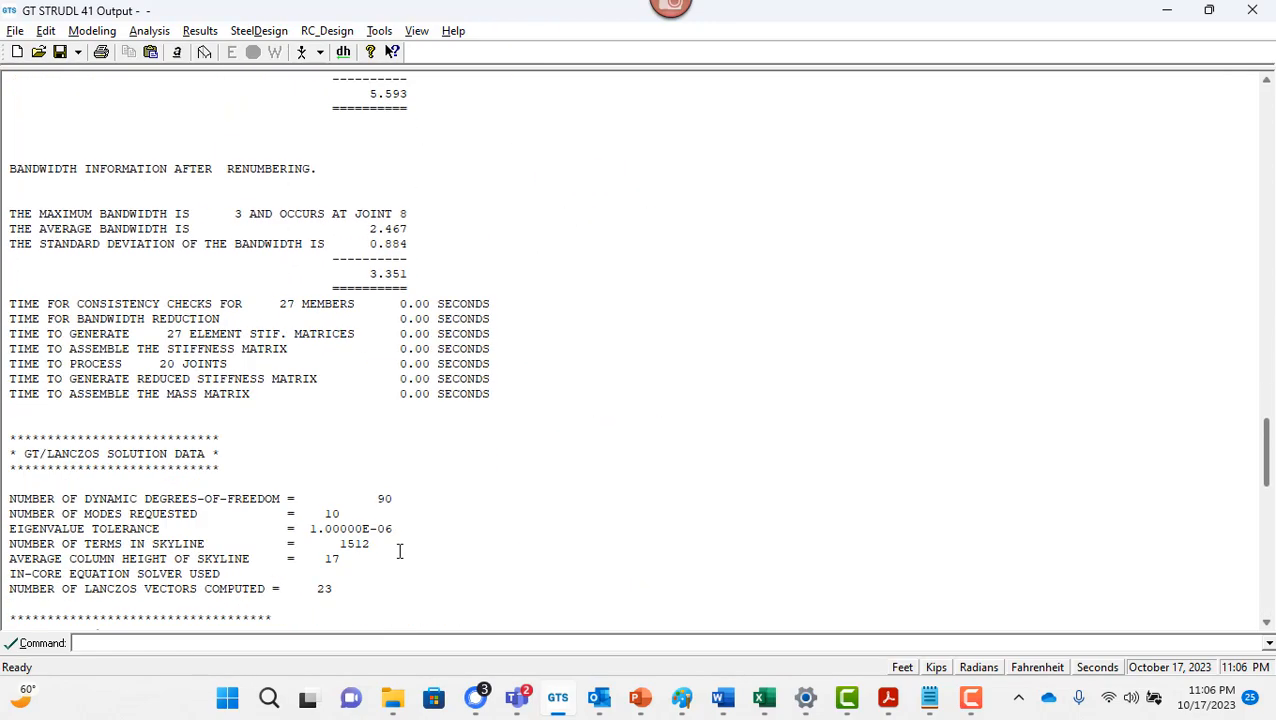
scroll(427, 576, down, 2)
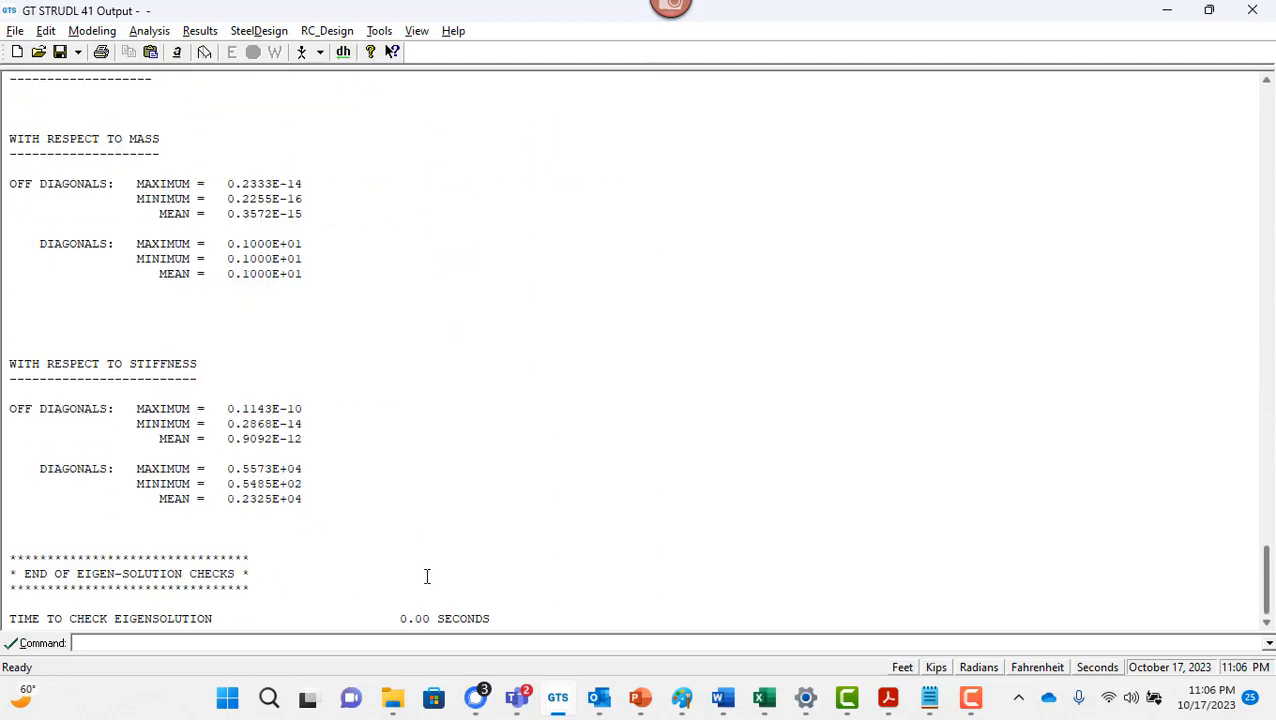
scroll(420, 570, up, 16)
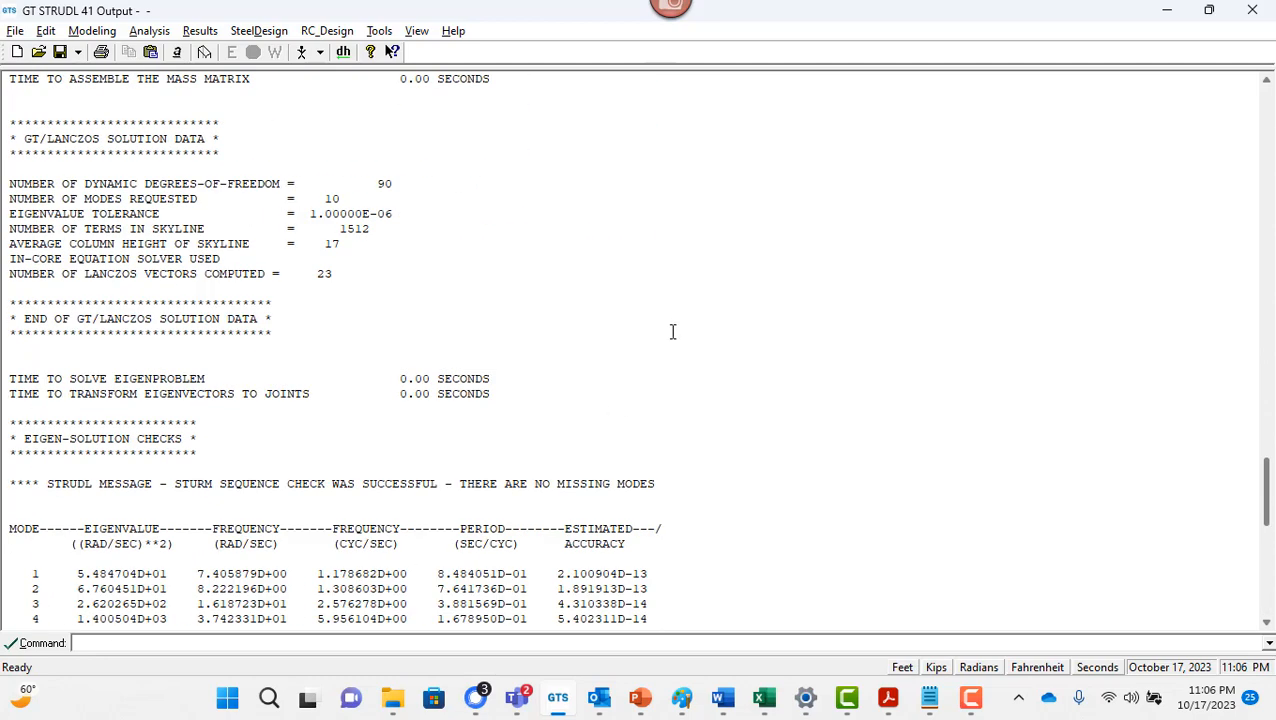
scroll(673, 332, up, 18)
mouse_move(847, 697)
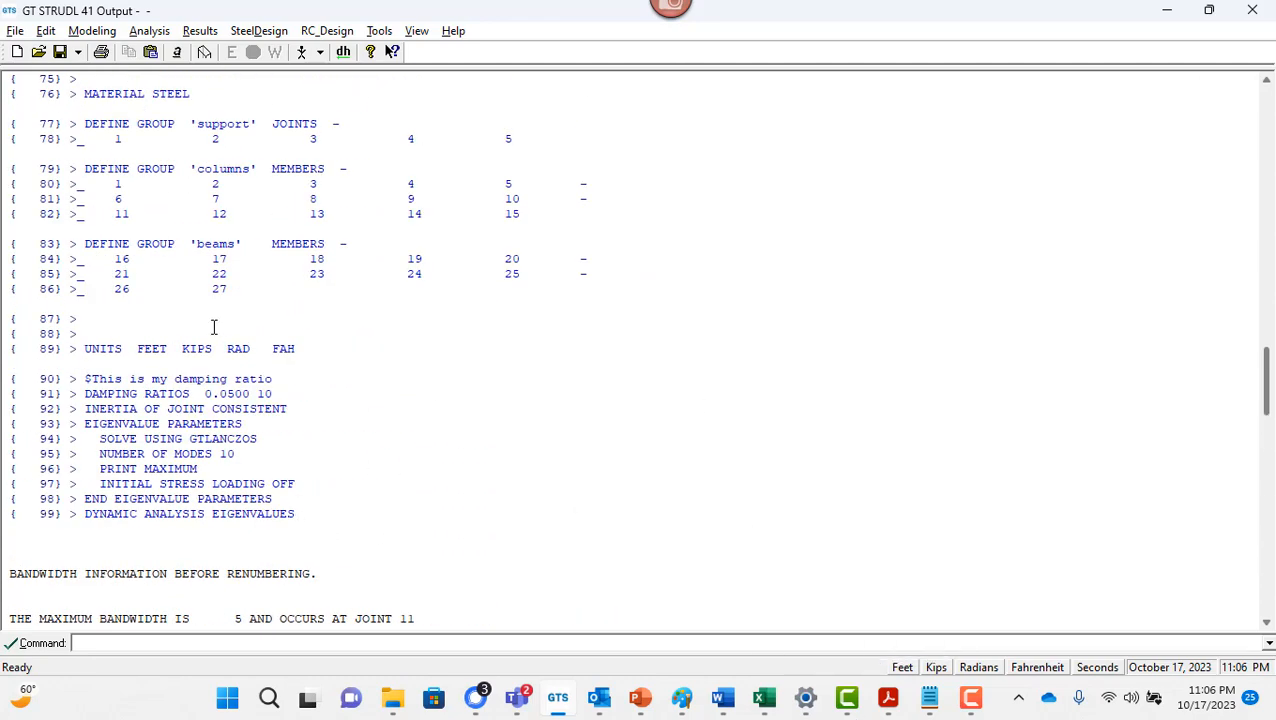
scroll(600, 475, down, 20)
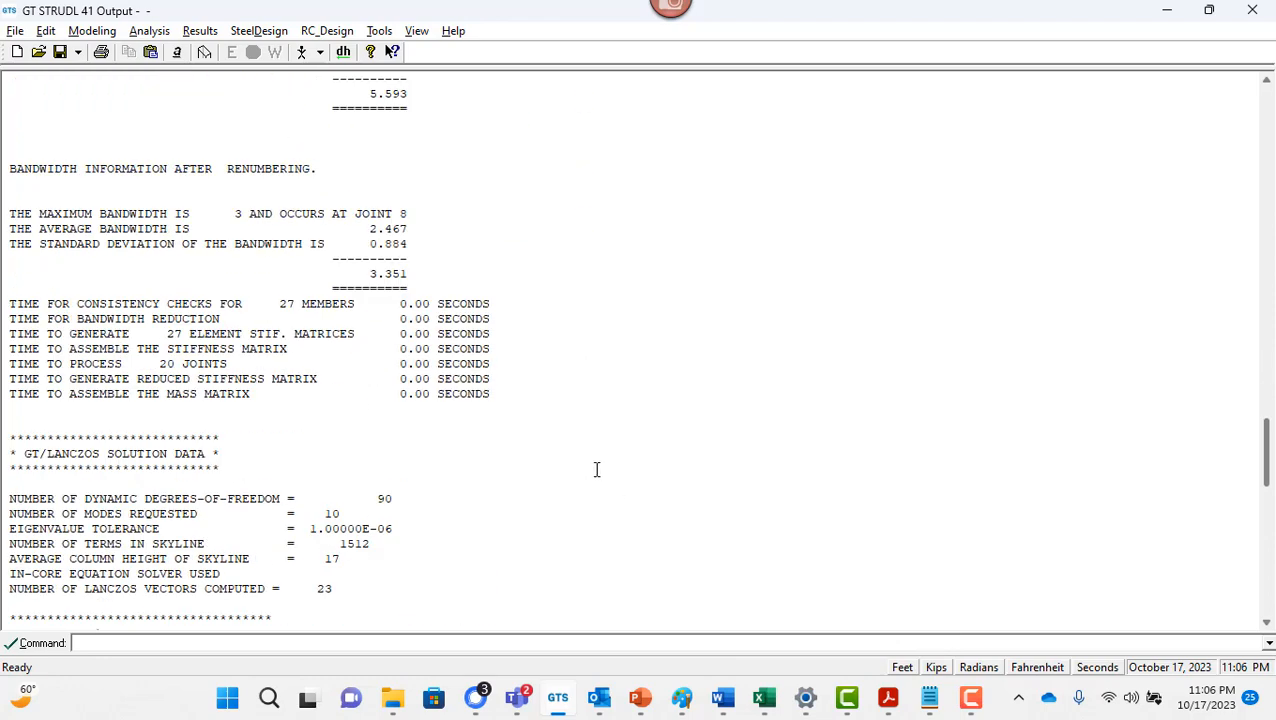
scroll(596, 470, down, 8)
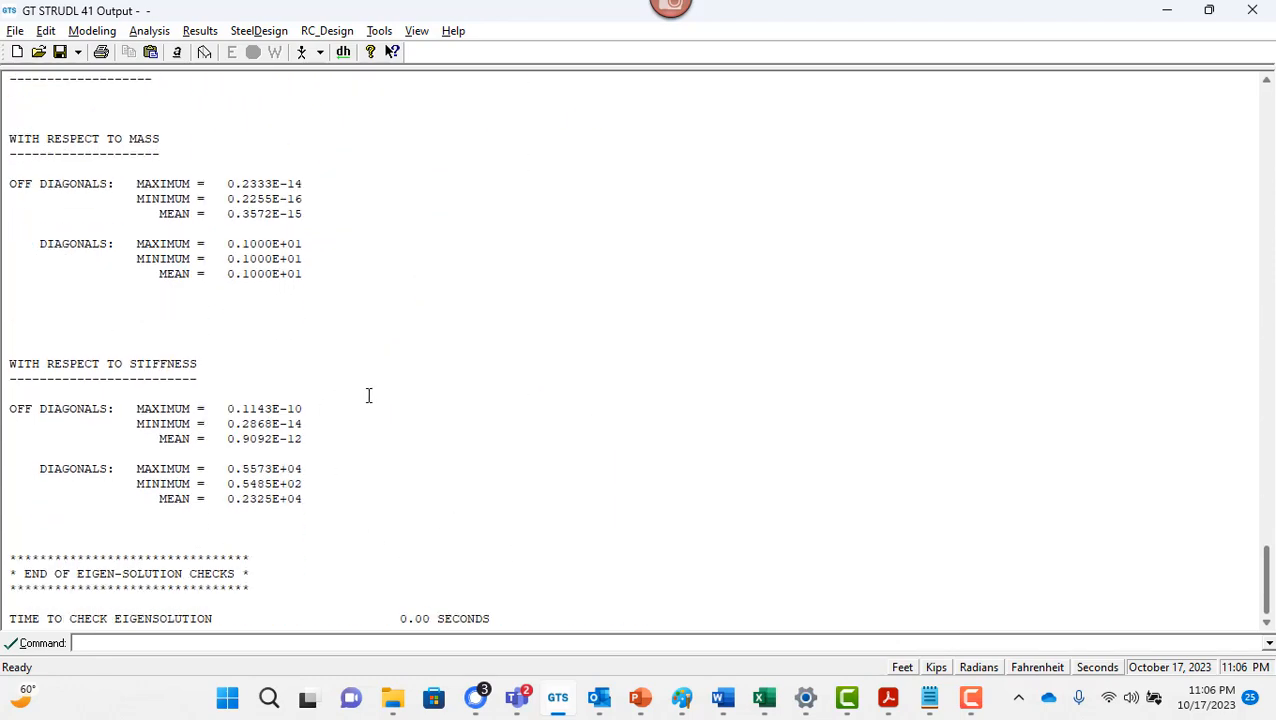
scroll(368, 395, up, 5)
scroll(368, 395, up, 3)
scroll(365, 396, down, 8)
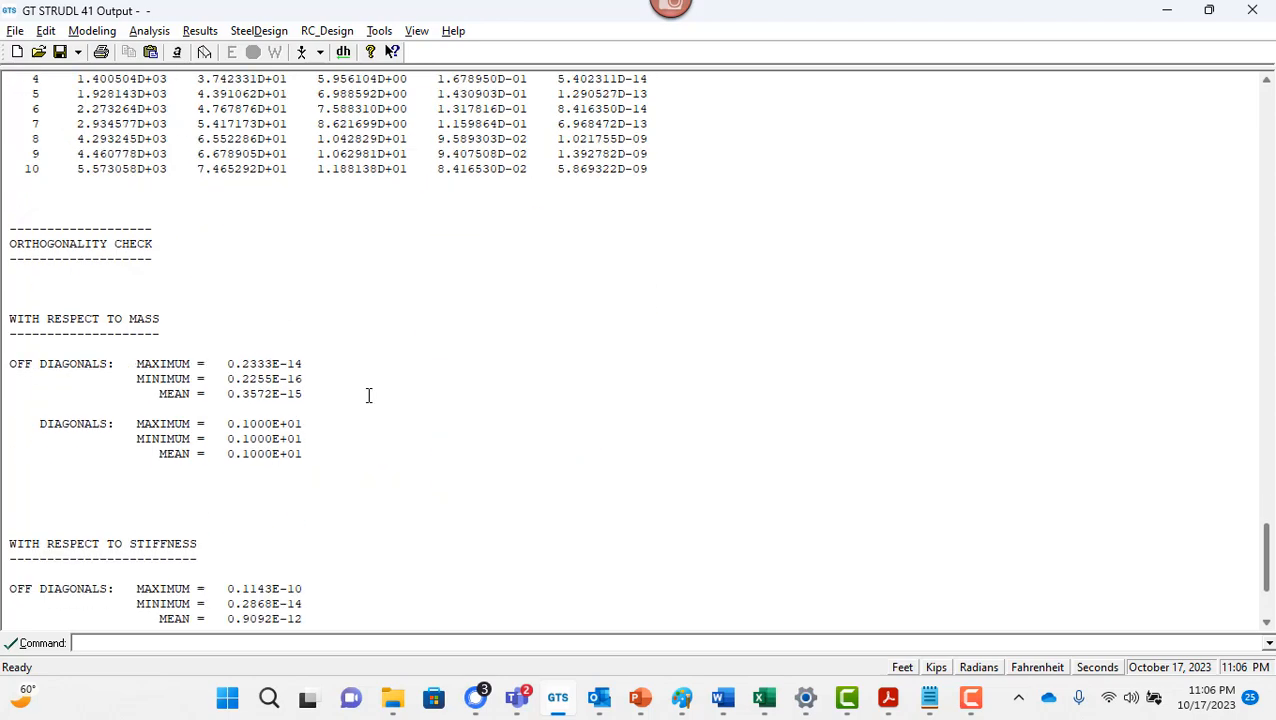
Switch to the Book1 workbook in Excel and copy the acceleration and period values in C3:D27 of the Response Spectrum Curve sheet.
key(alt+Tab)
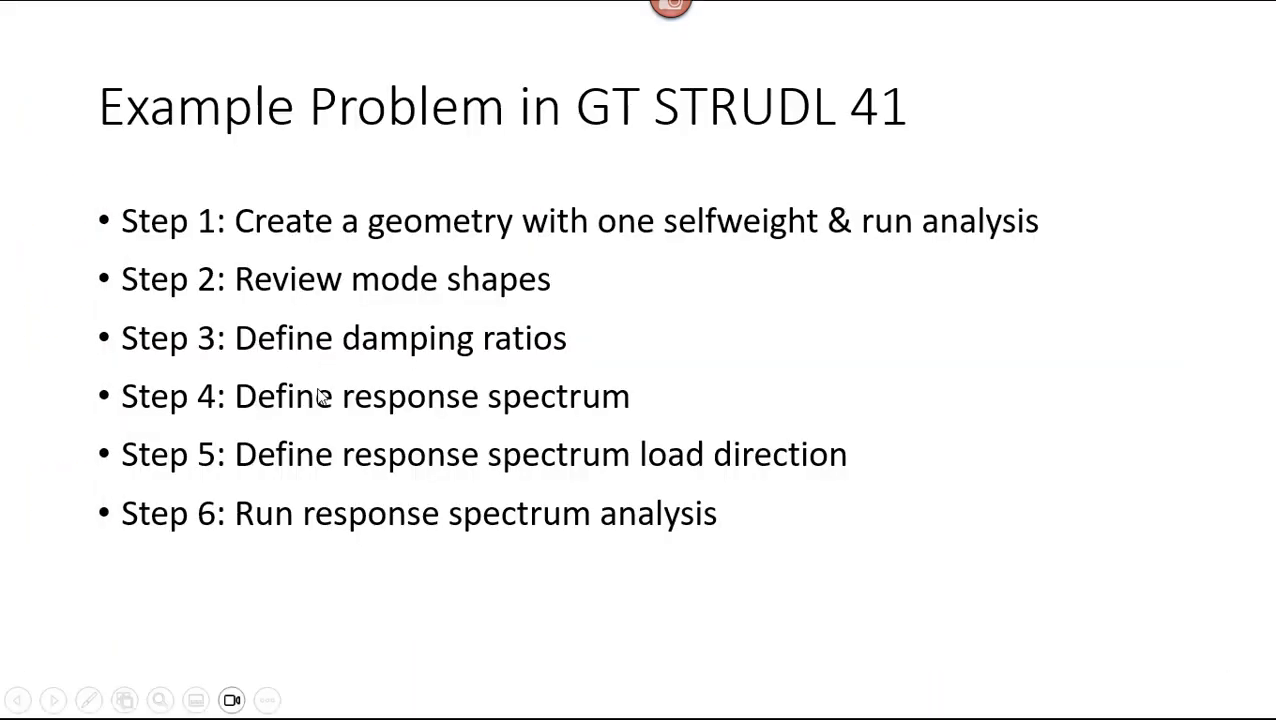
key(alt+Tab)
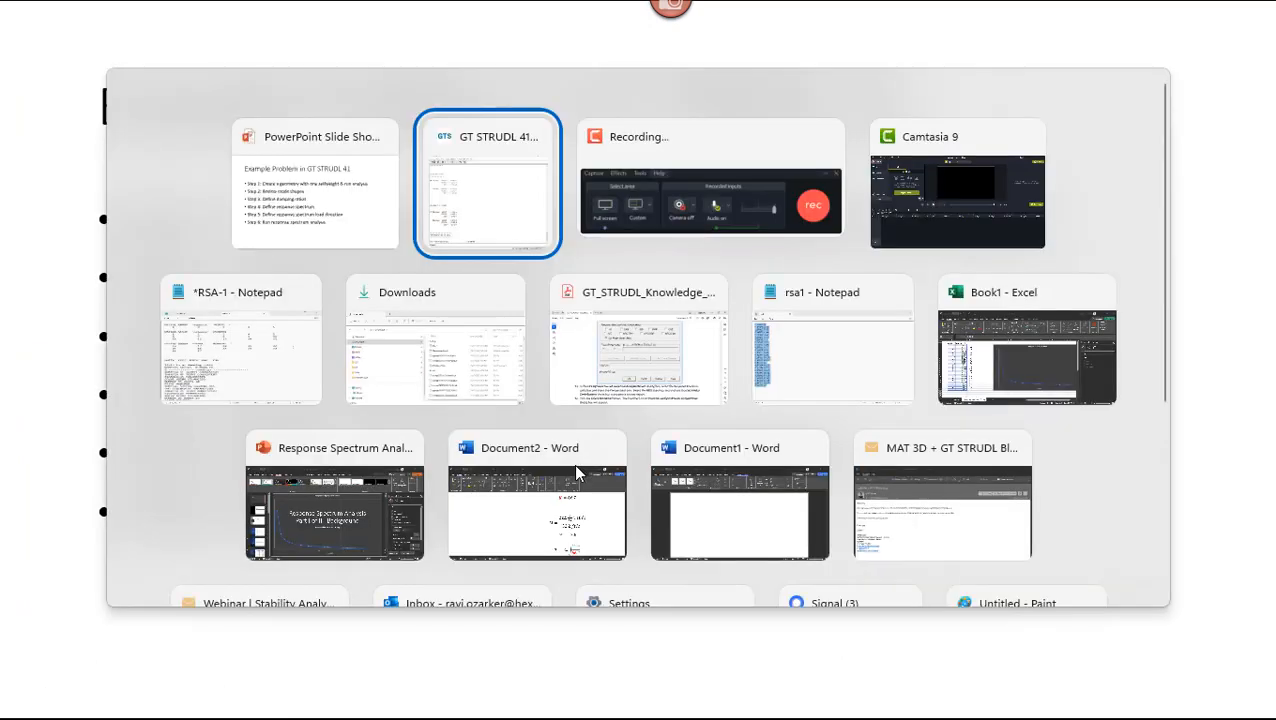
key(alt+Tab)
key(alt+Tab)
key(alt+Tab)
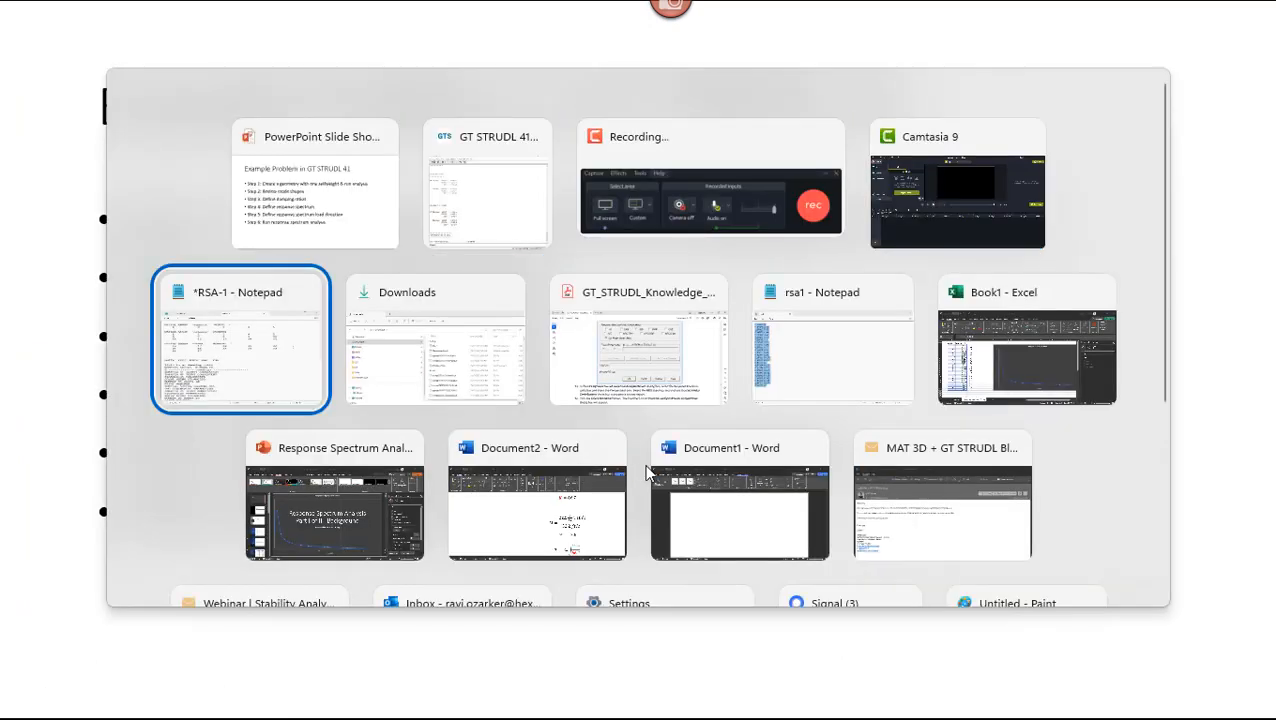
click(1017, 354)
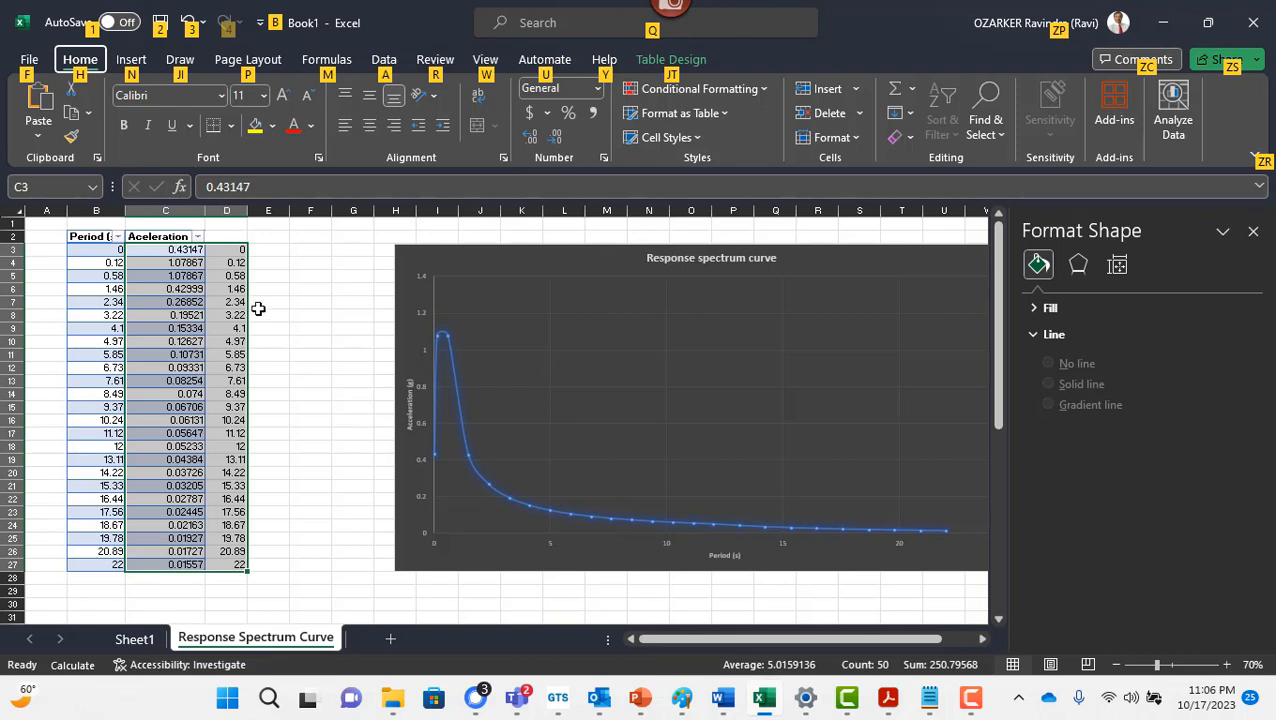
click(161, 245)
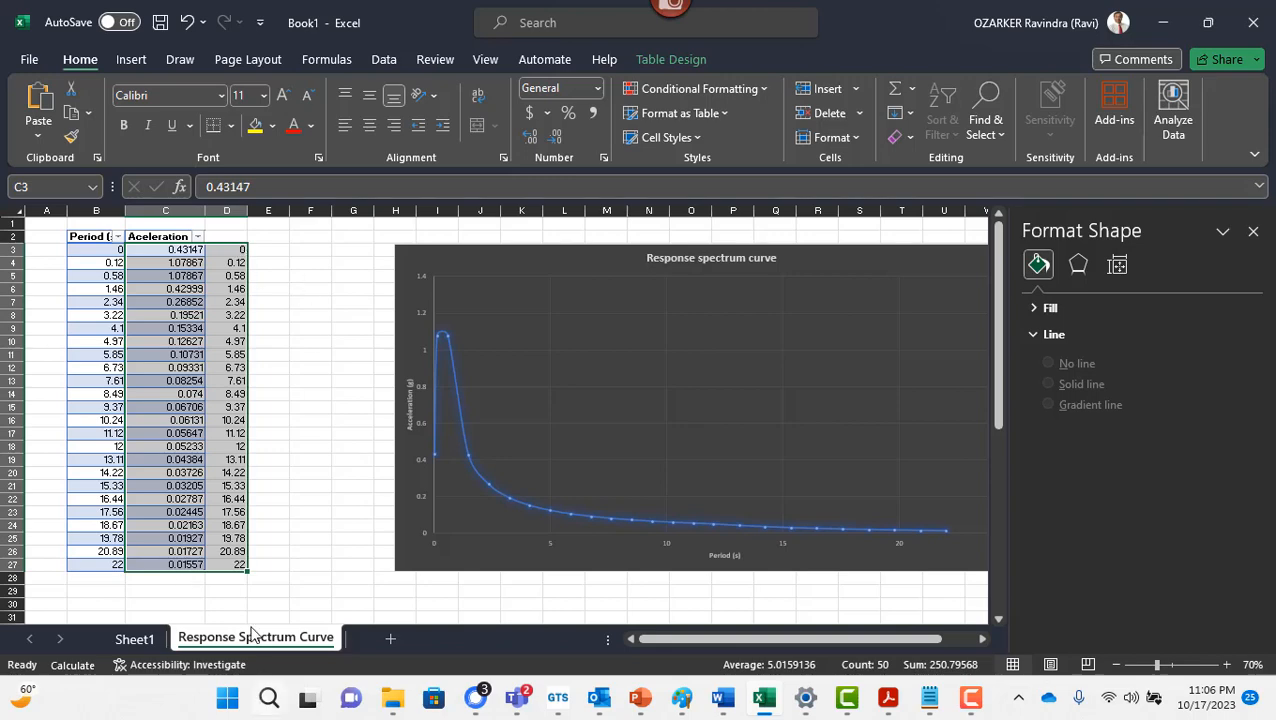
key(ctrl+c)
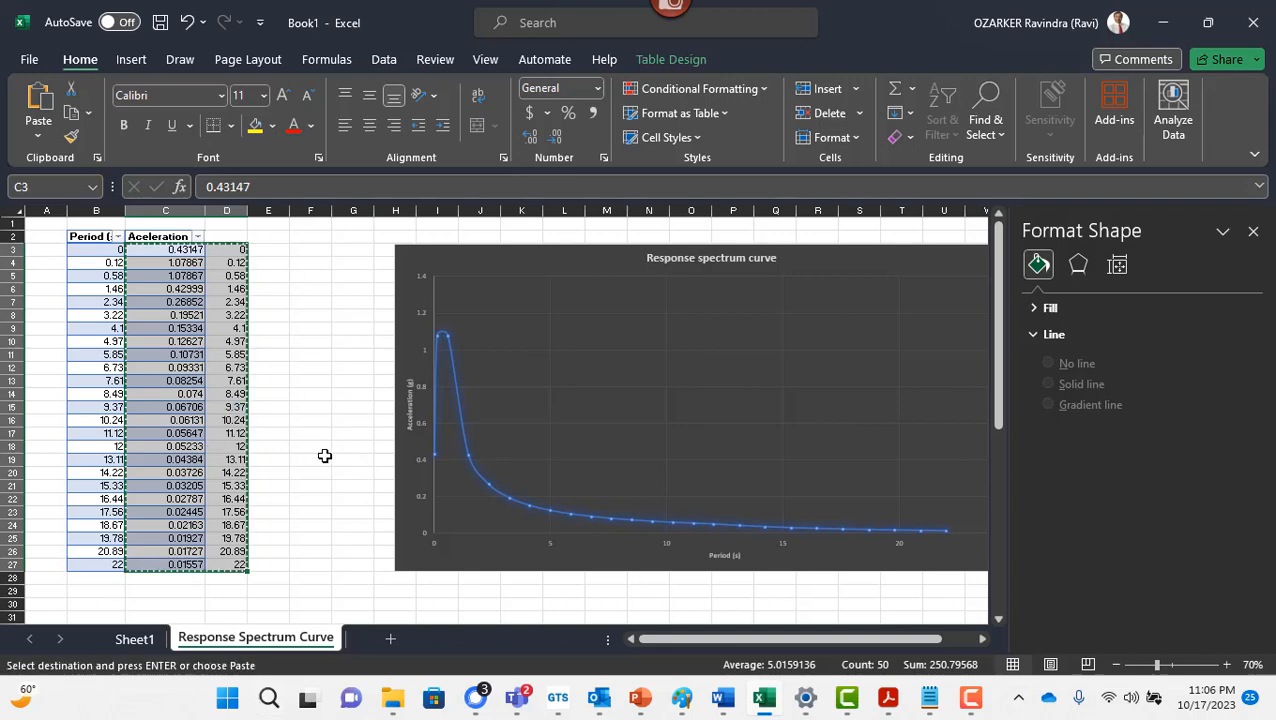
Open a new empty Notepad document and paste the copied acceleration and period values into it.
key(alt+Tab)
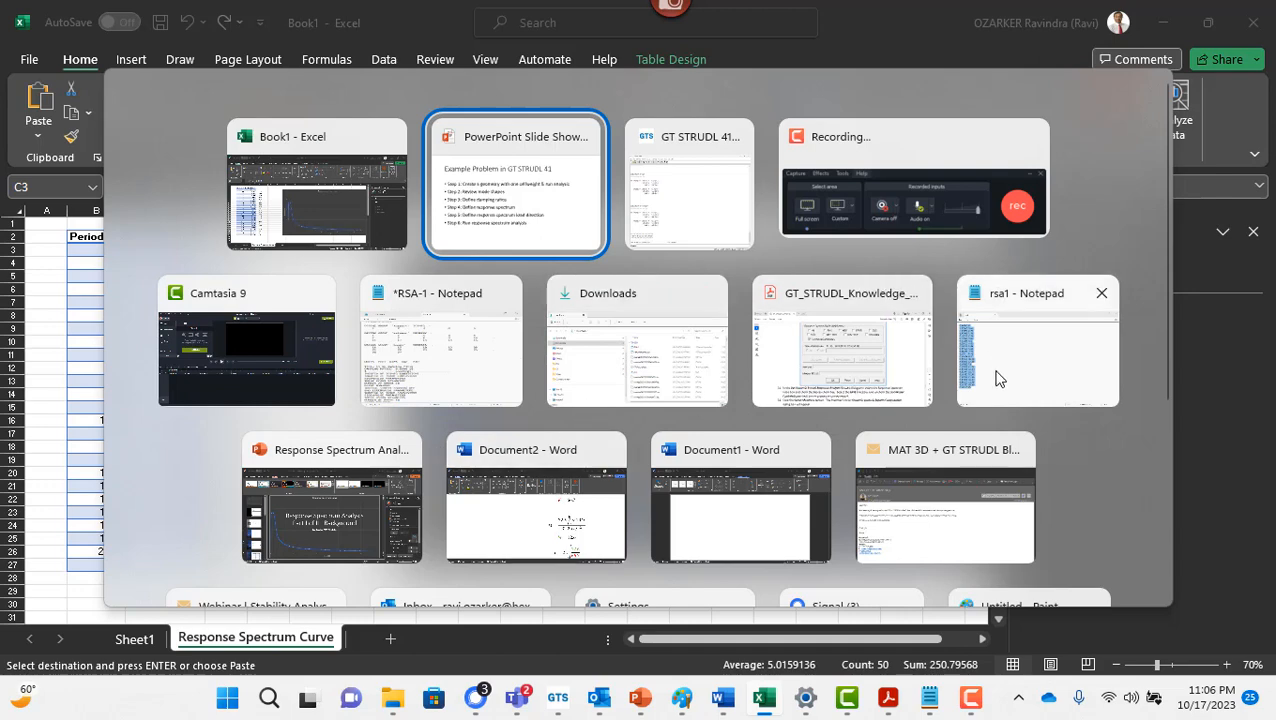
key(alt+Tab)
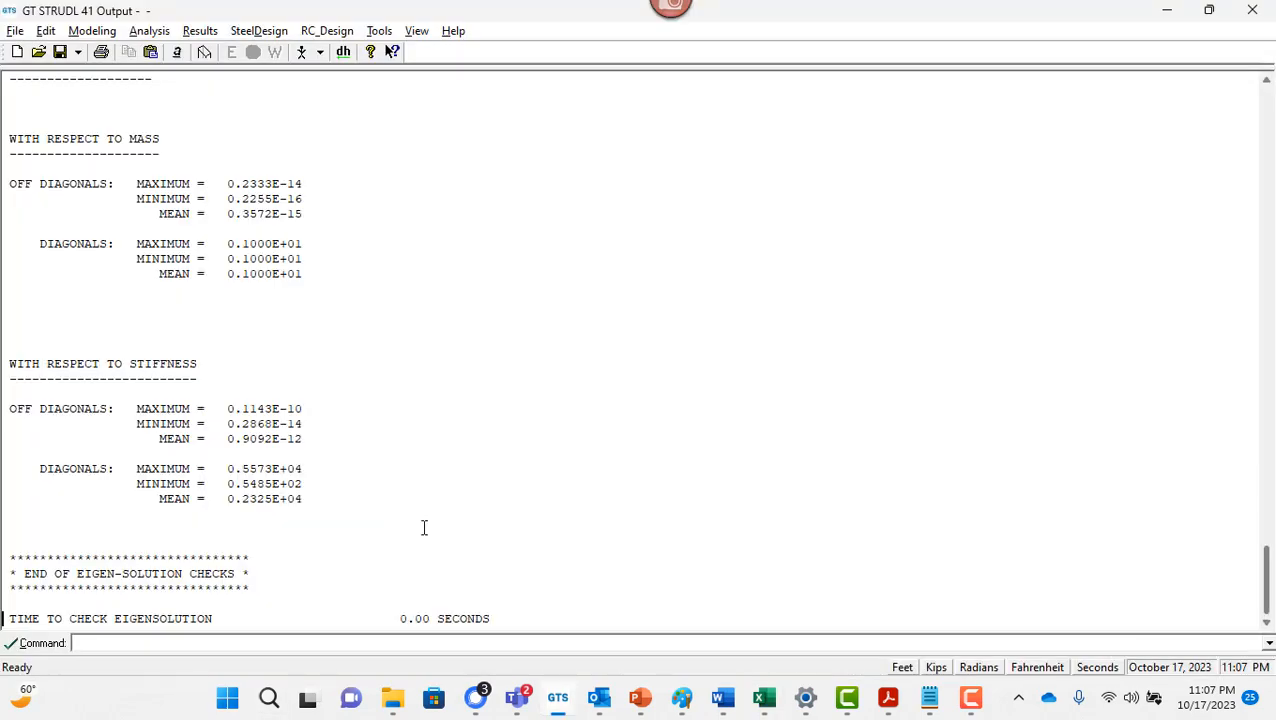
right_click(933, 688)
click(916, 591)
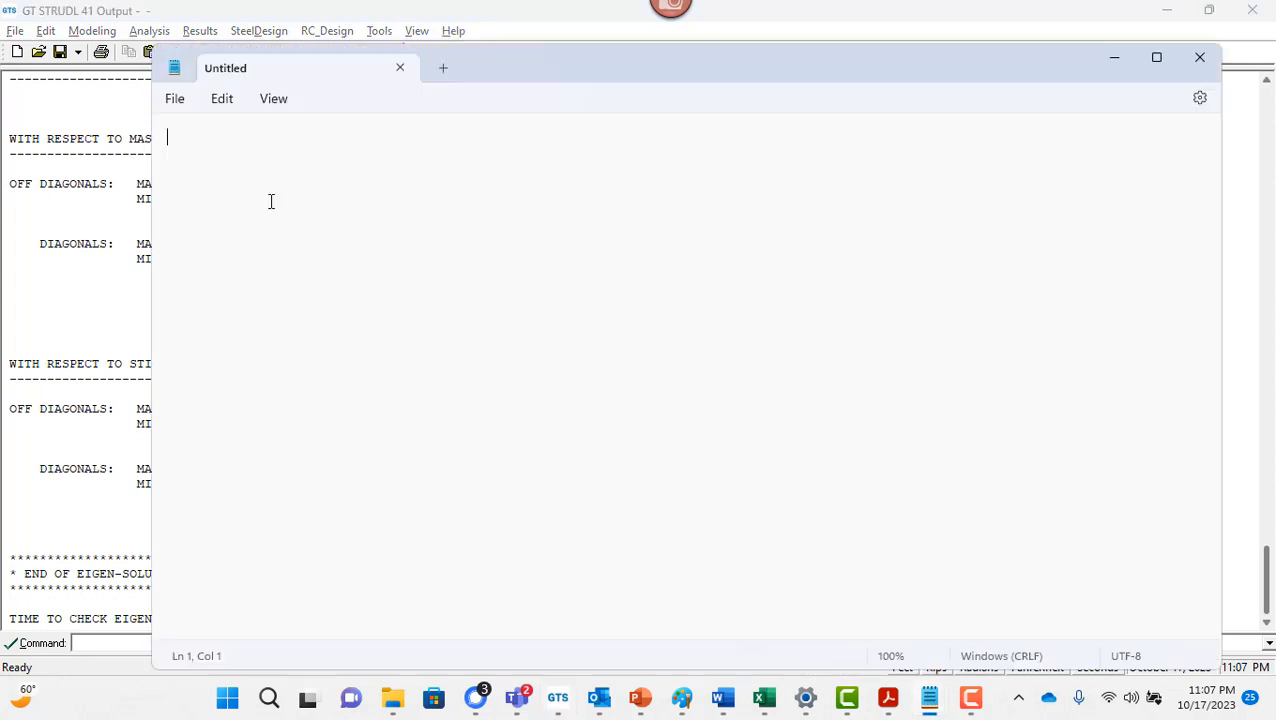
key(ctrl+v)
Save the spectrum data as a text document named RSA-10-17 in the Downloads folder.
click(175, 98)
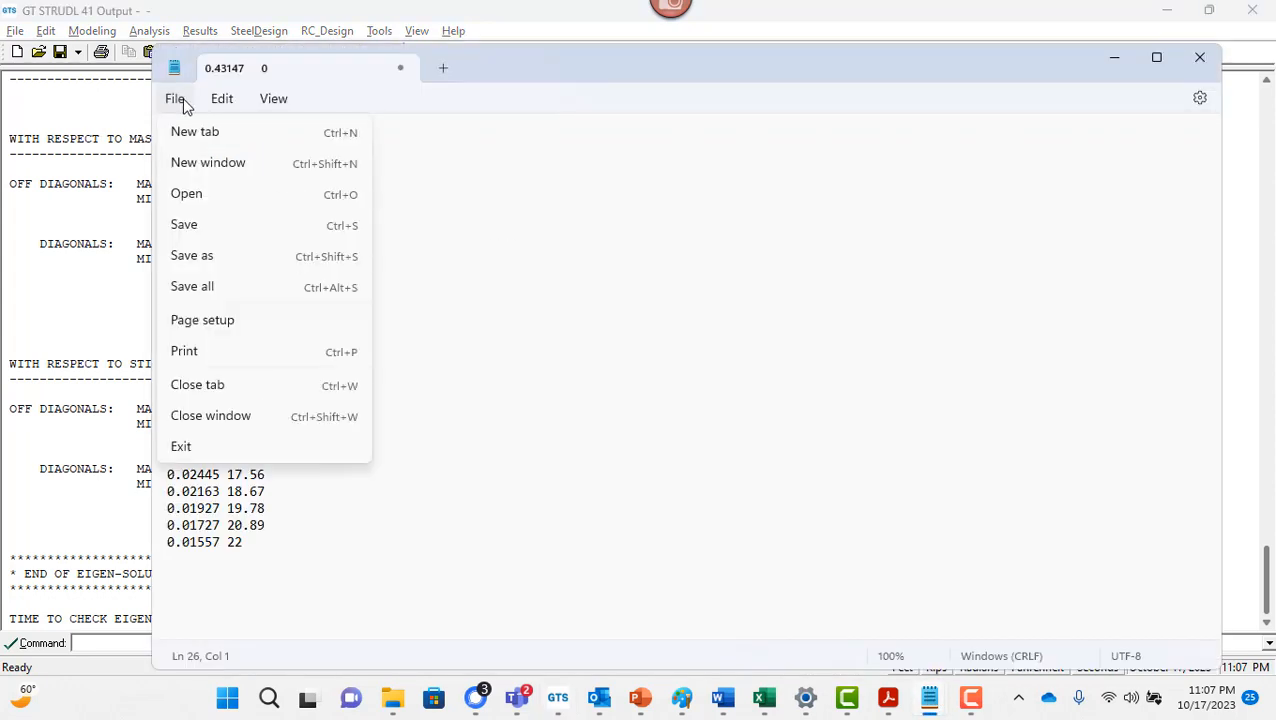
click(205, 256)
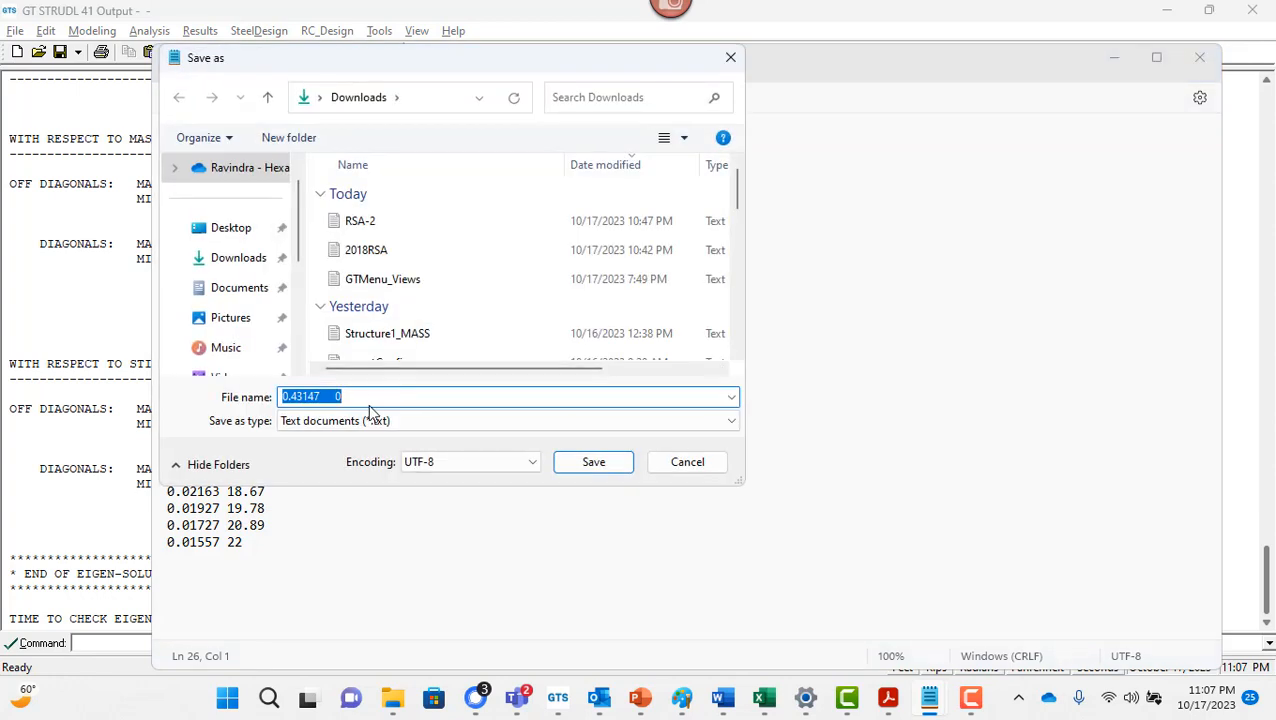
text(RSA)
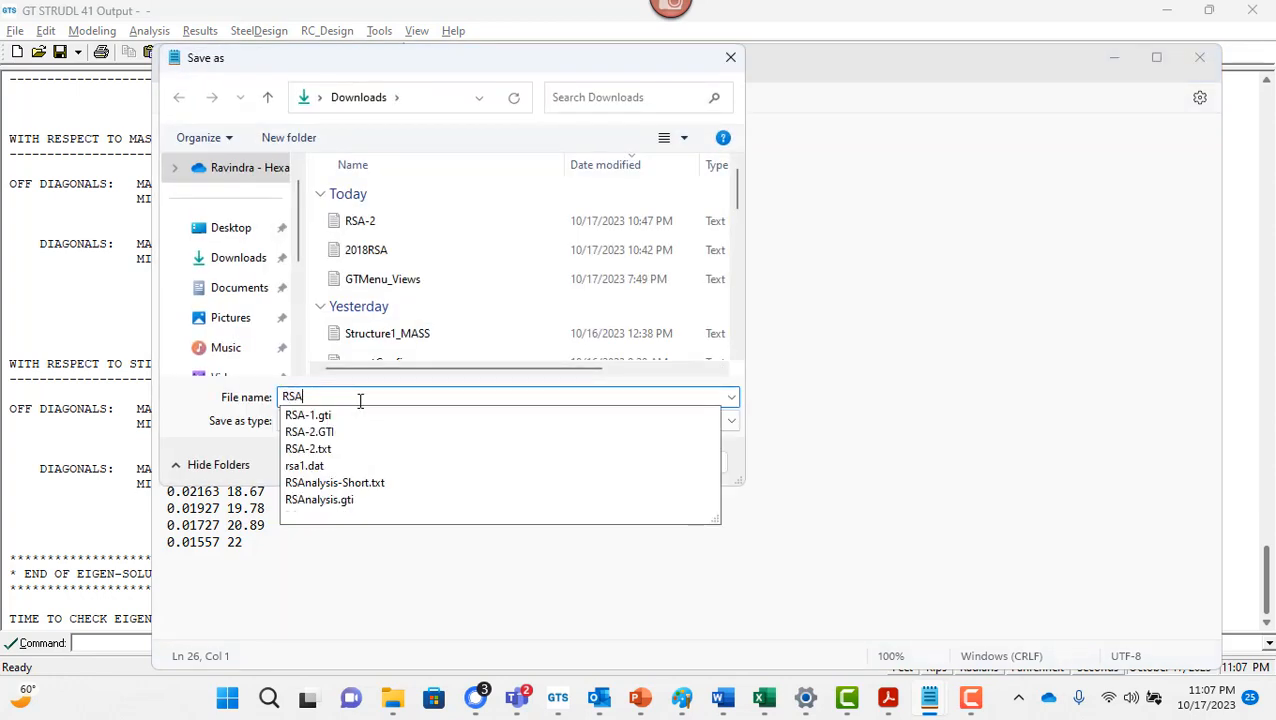
text(-10-17)
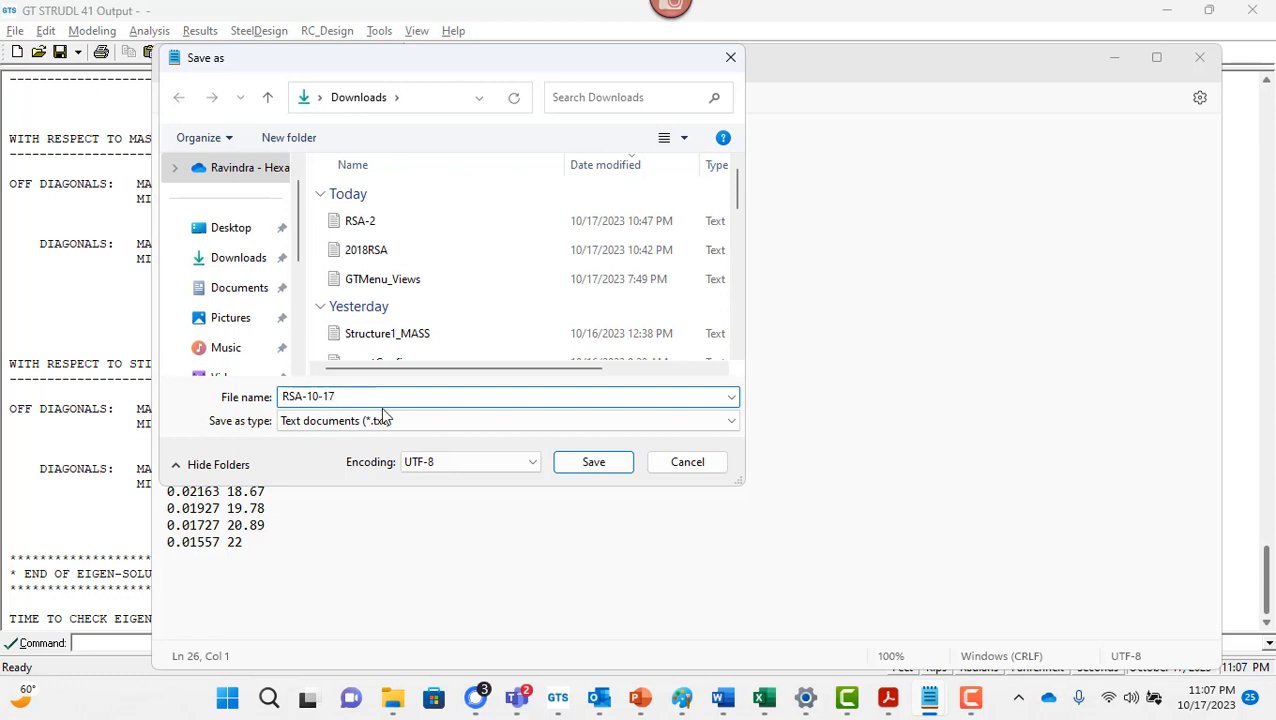
click(568, 468)
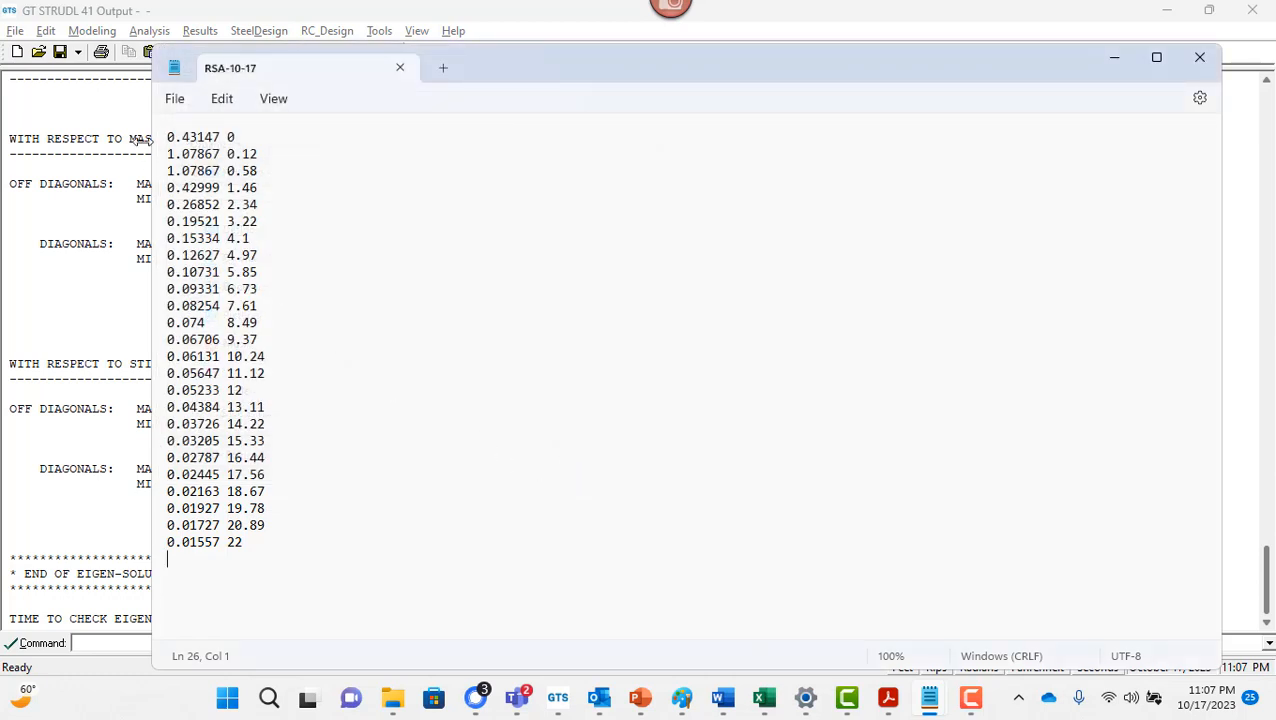
Switch to GT STRUDL, start storing a response spectrum with damping ratio 0.05, and browse for a data file as its source.
click(109, 10)
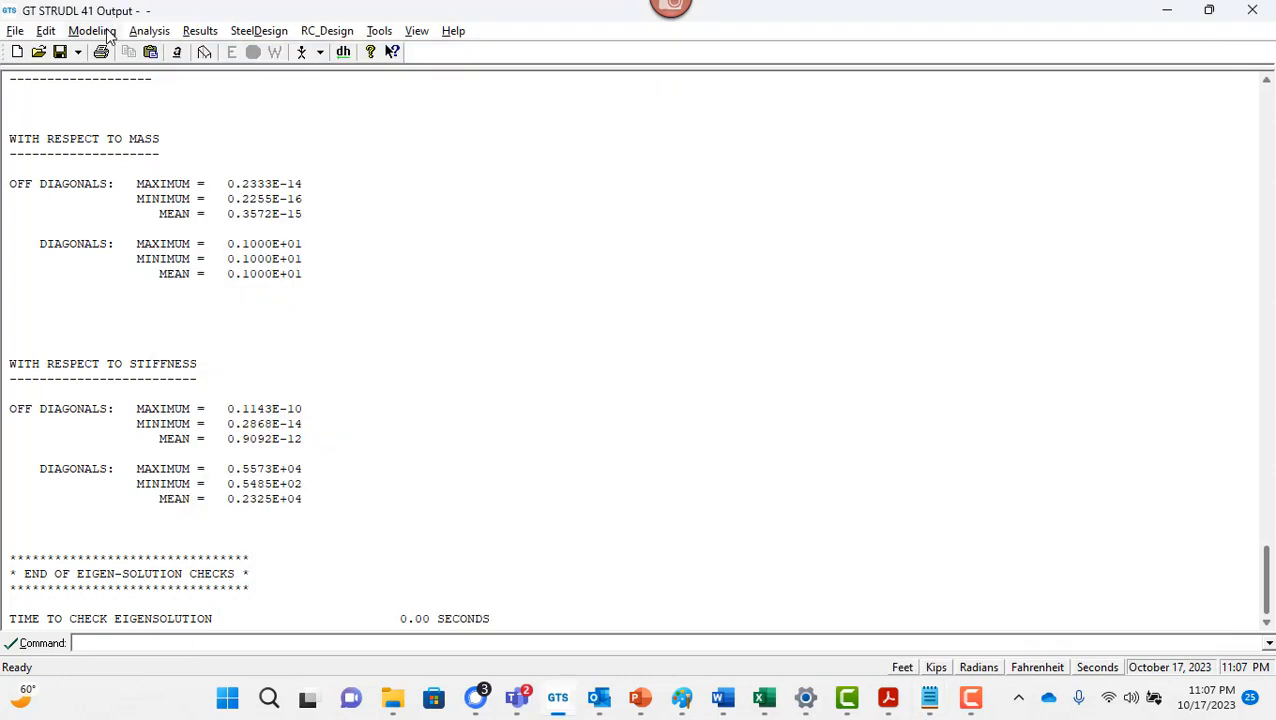
click(109, 31)
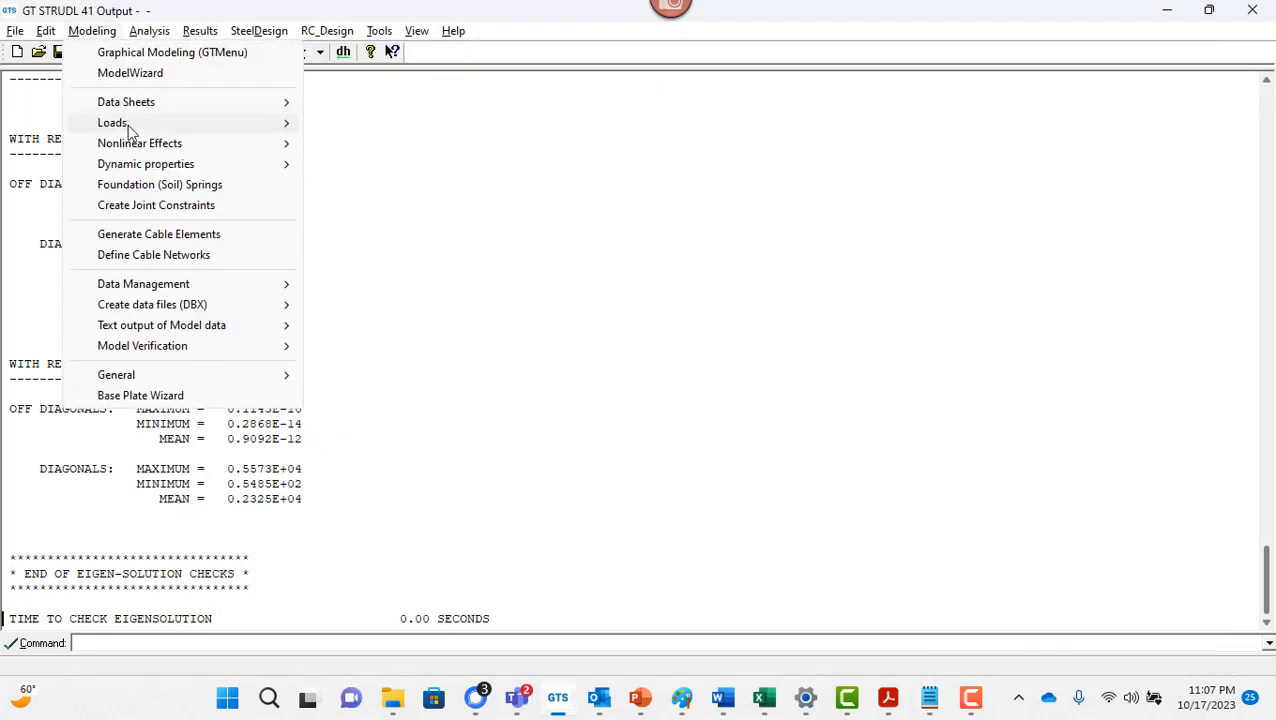
mouse_move(128, 125)
mouse_move(553, 356)
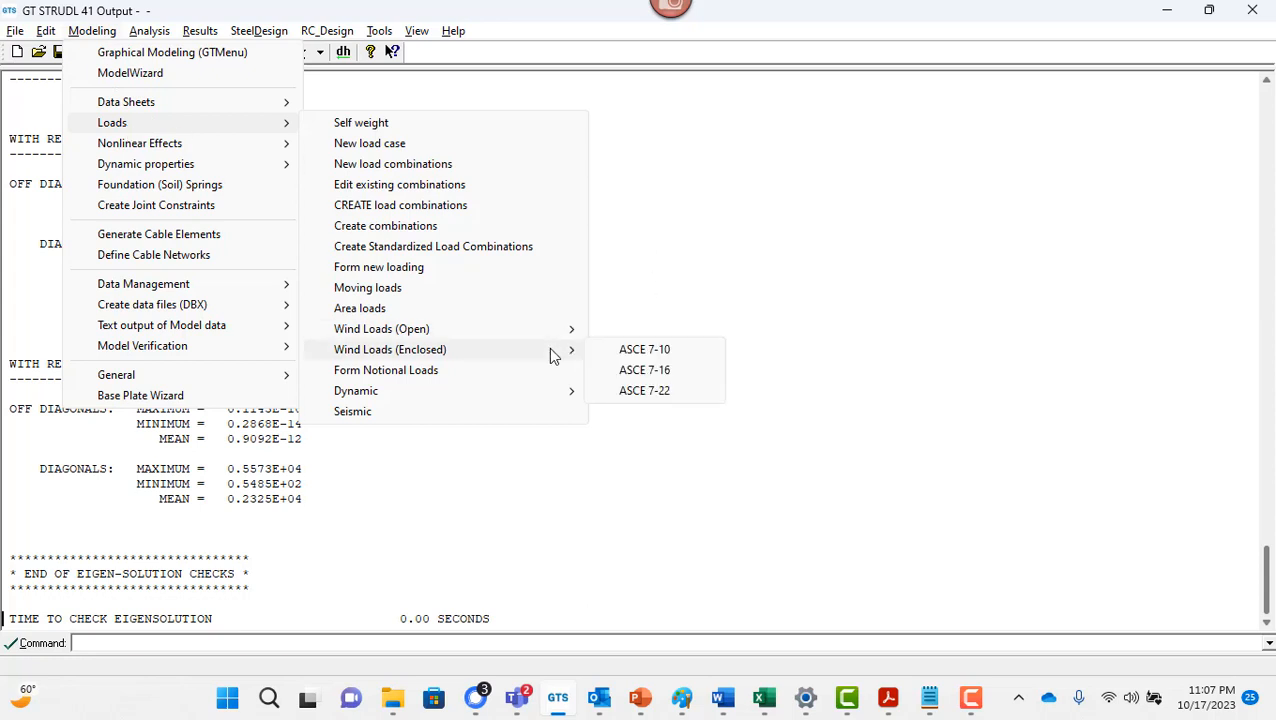
mouse_move(530, 391)
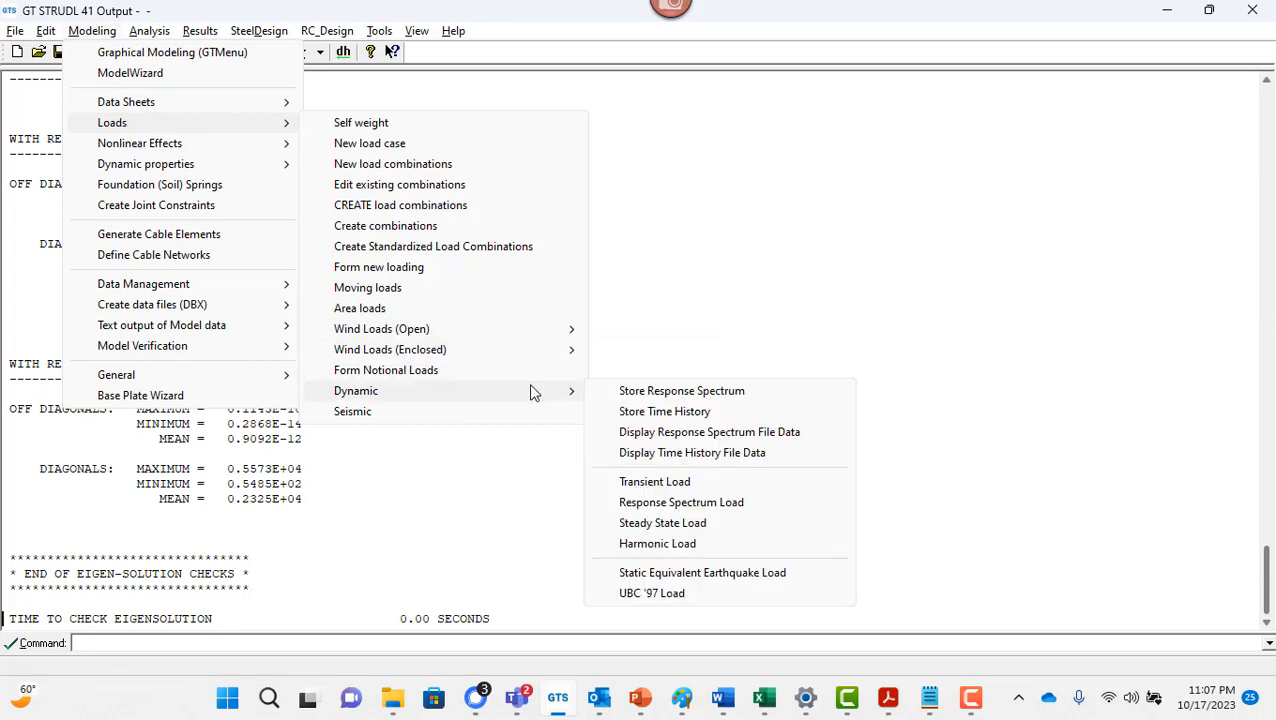
click(716, 394)
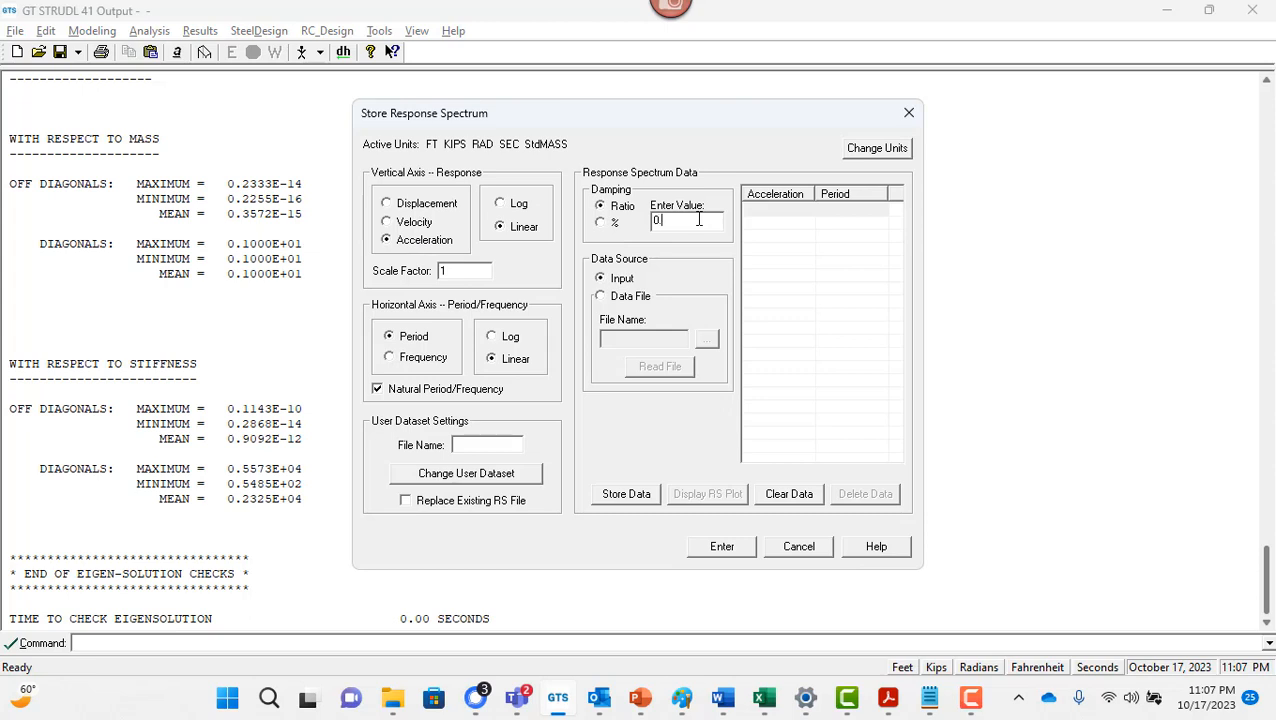
click(619, 300)
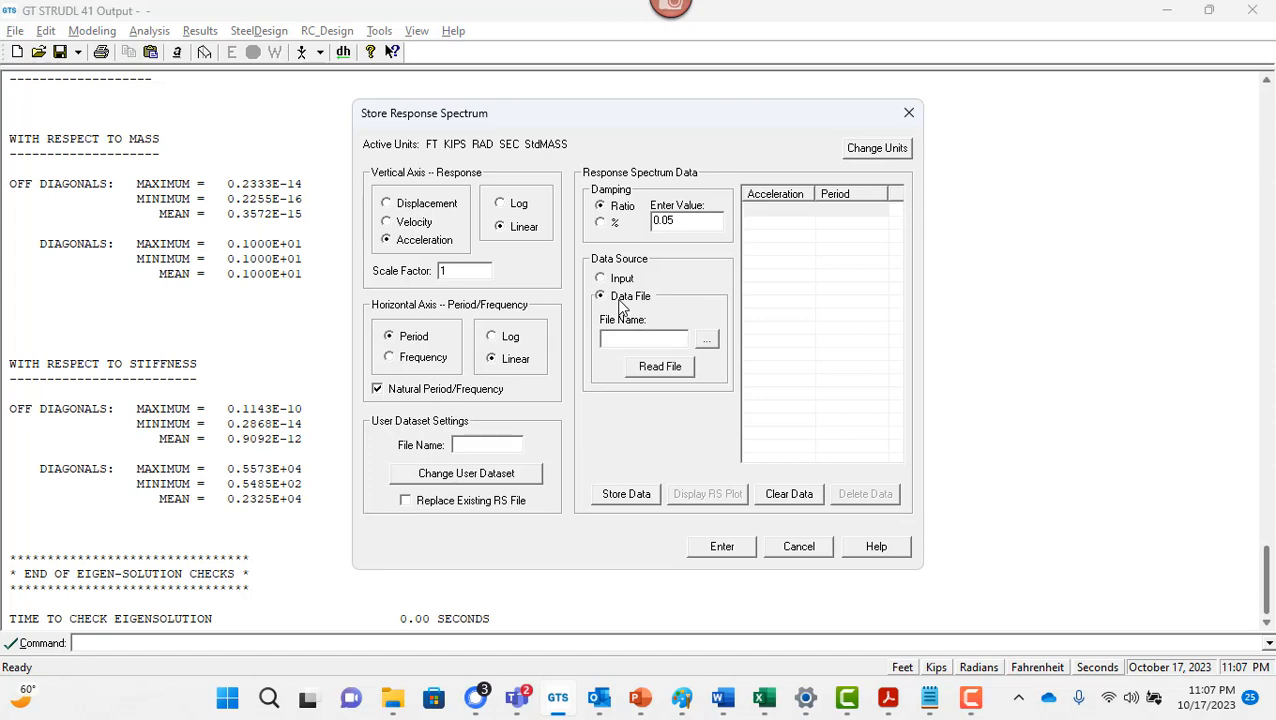
click(706, 341)
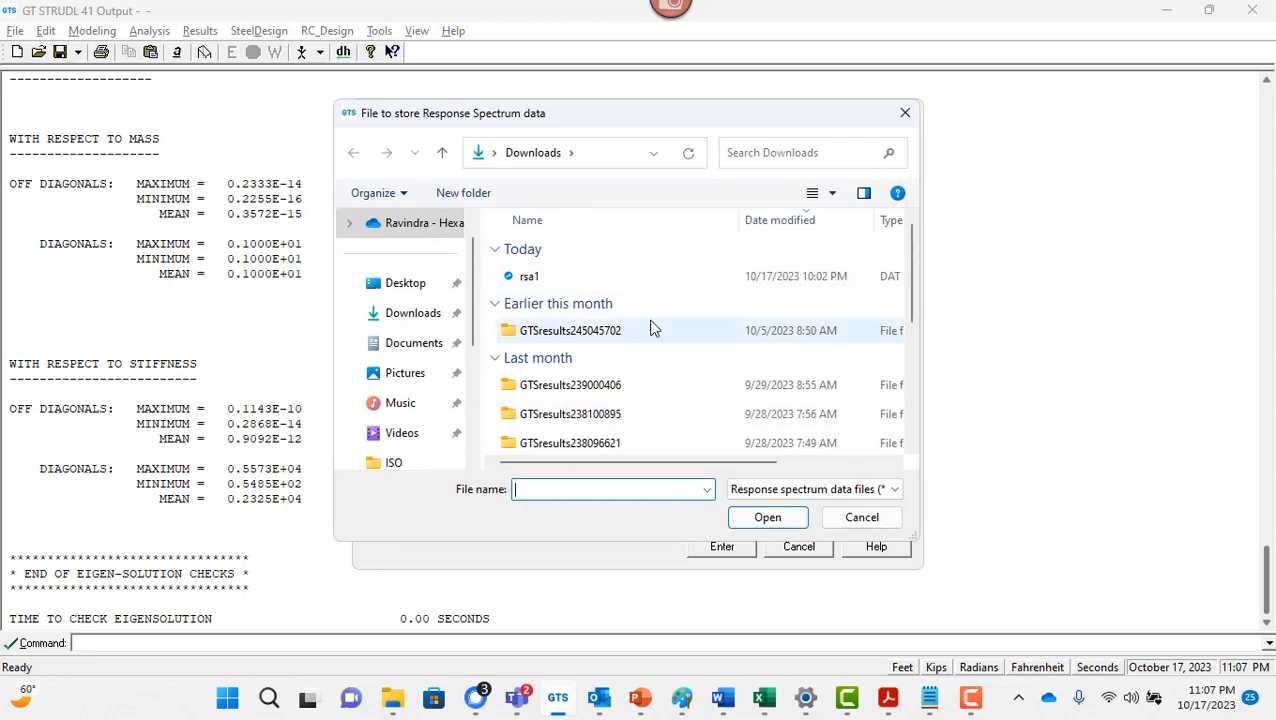
Switch back to the RSA-10-17 Notepad document and save a copy as RSA-10-17.DAT in the Downloads folder.
key(alt+Tab)
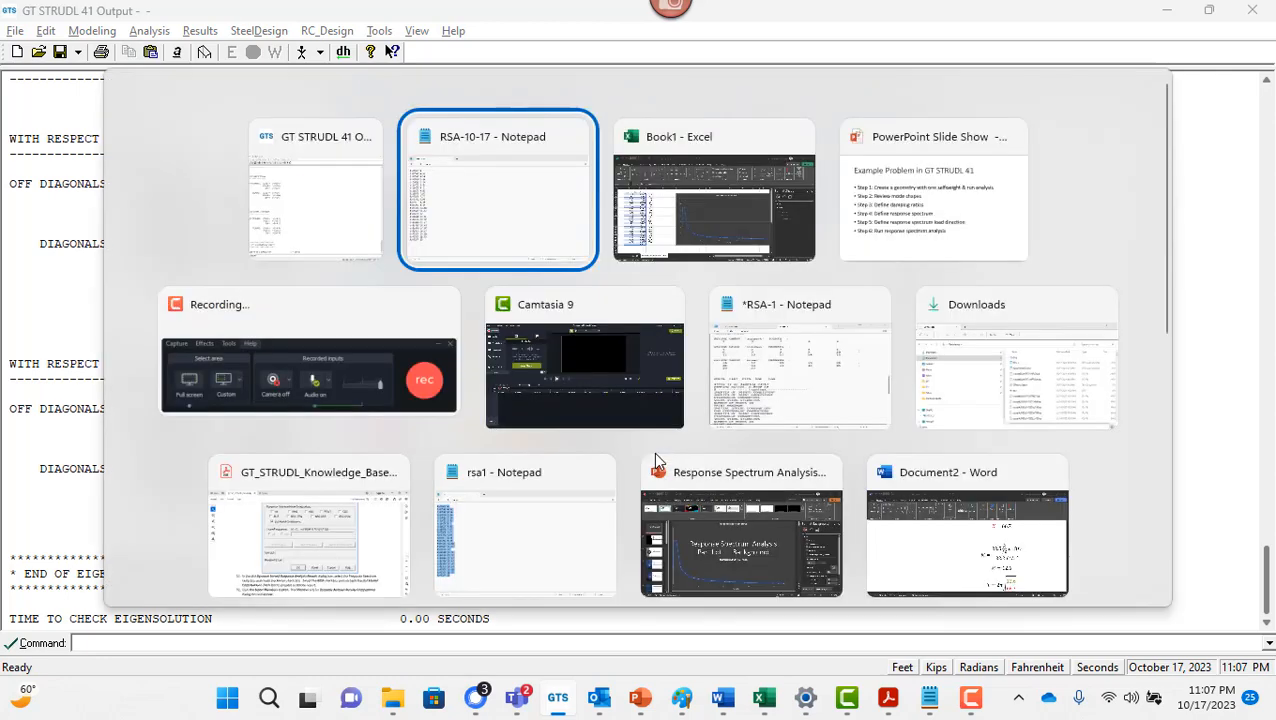
click(172, 98)
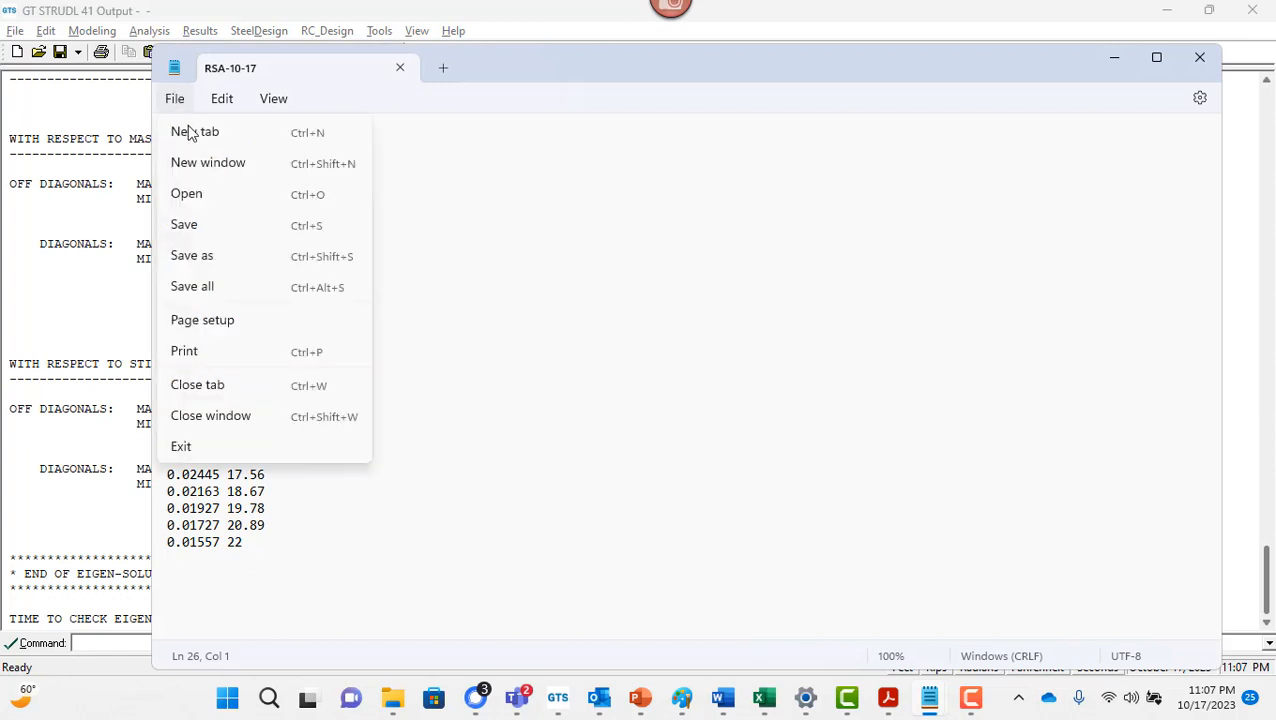
click(265, 257)
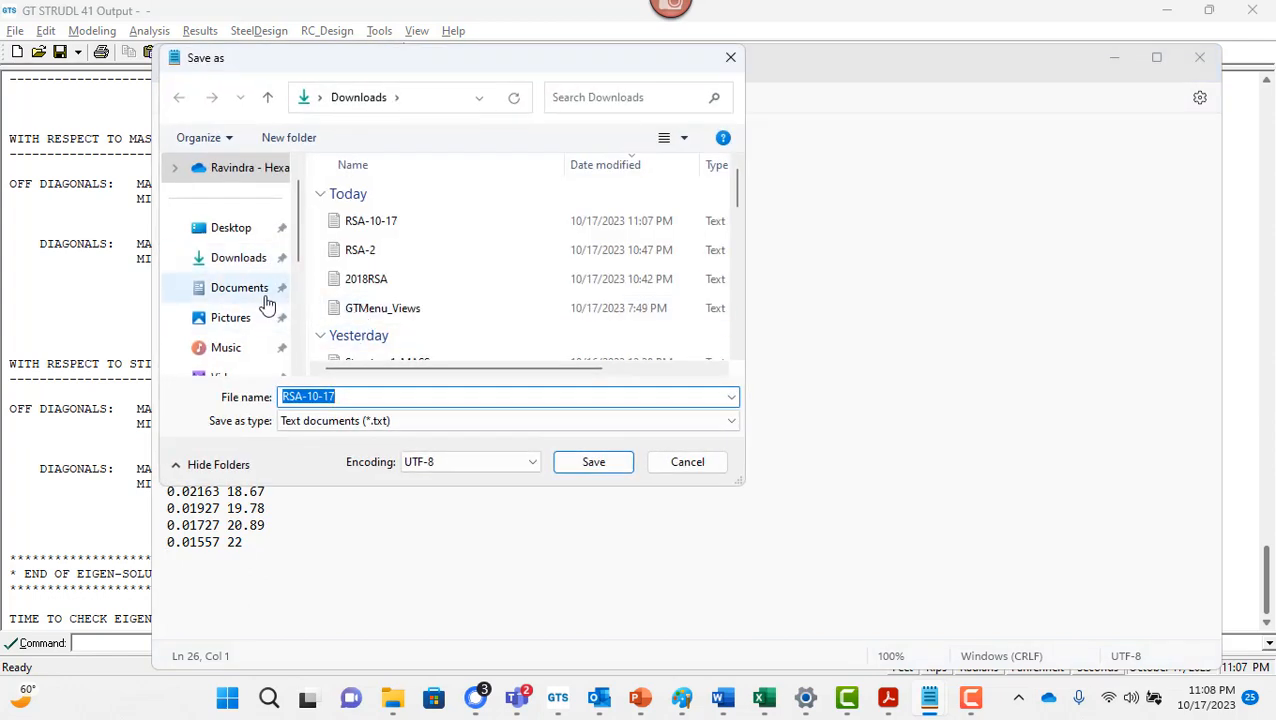
click(245, 259)
click(374, 395)
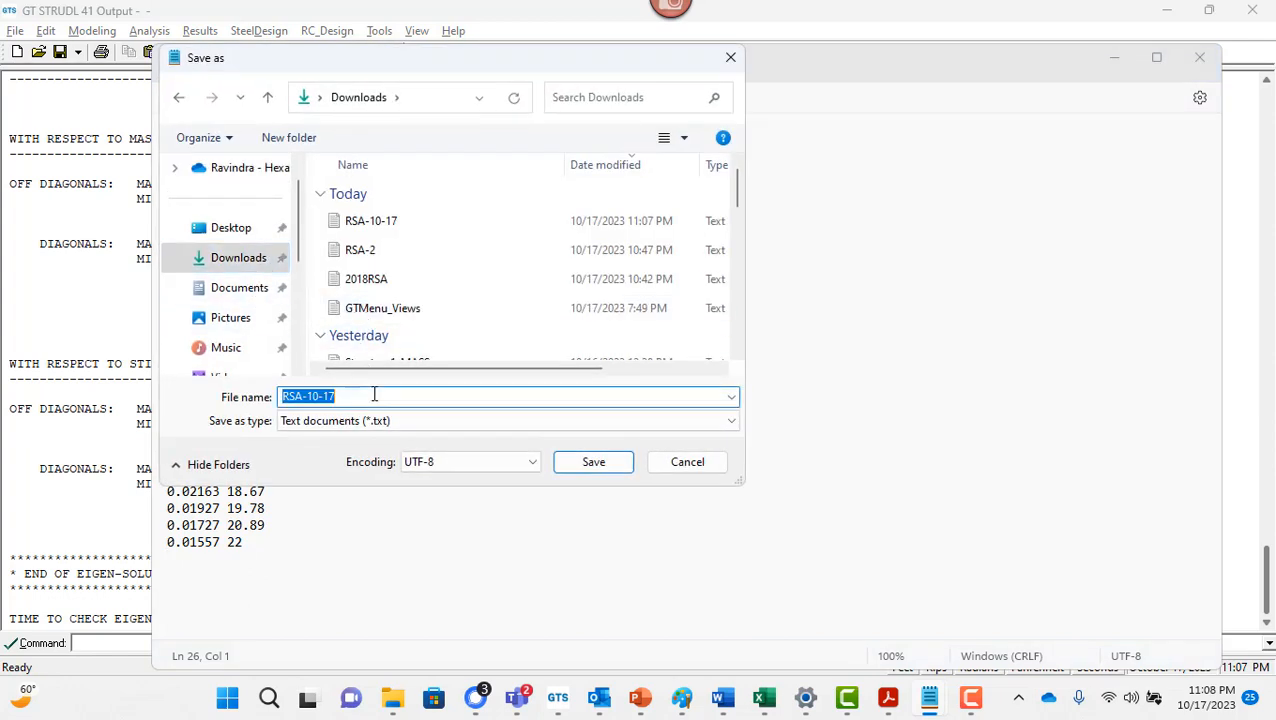
click(374, 395)
text(.)
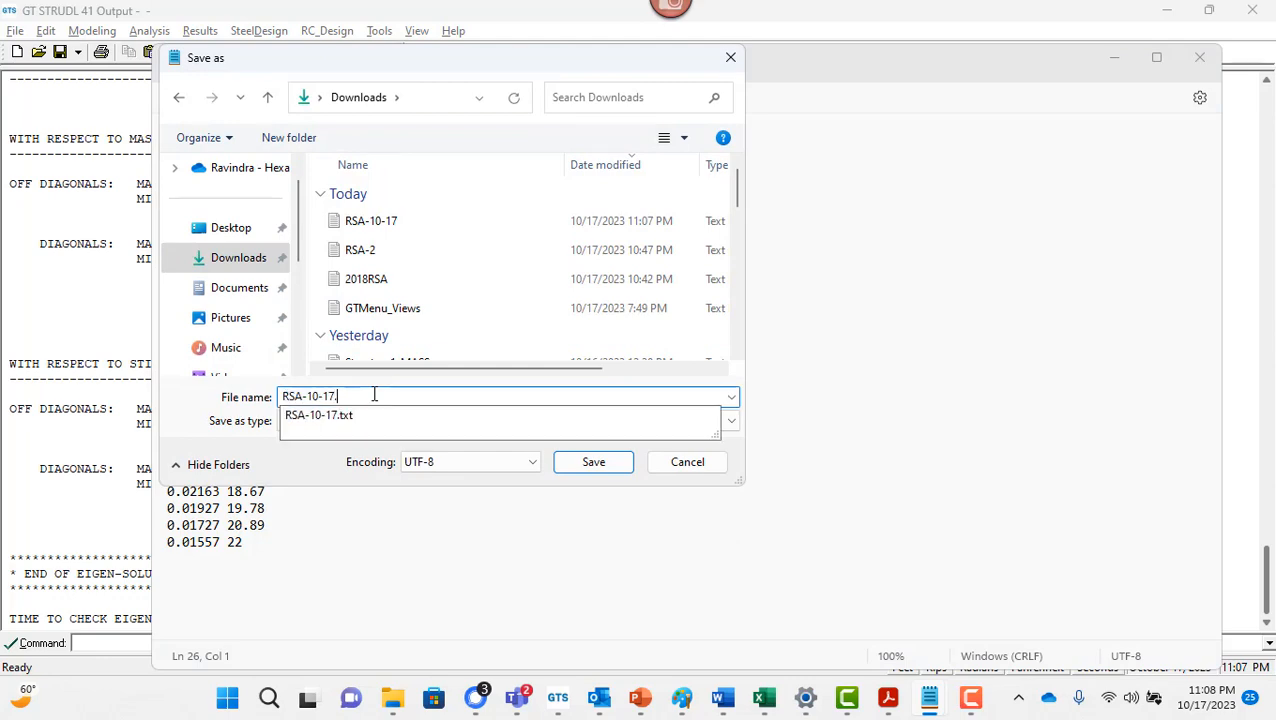
text(DAT)
key(Return)
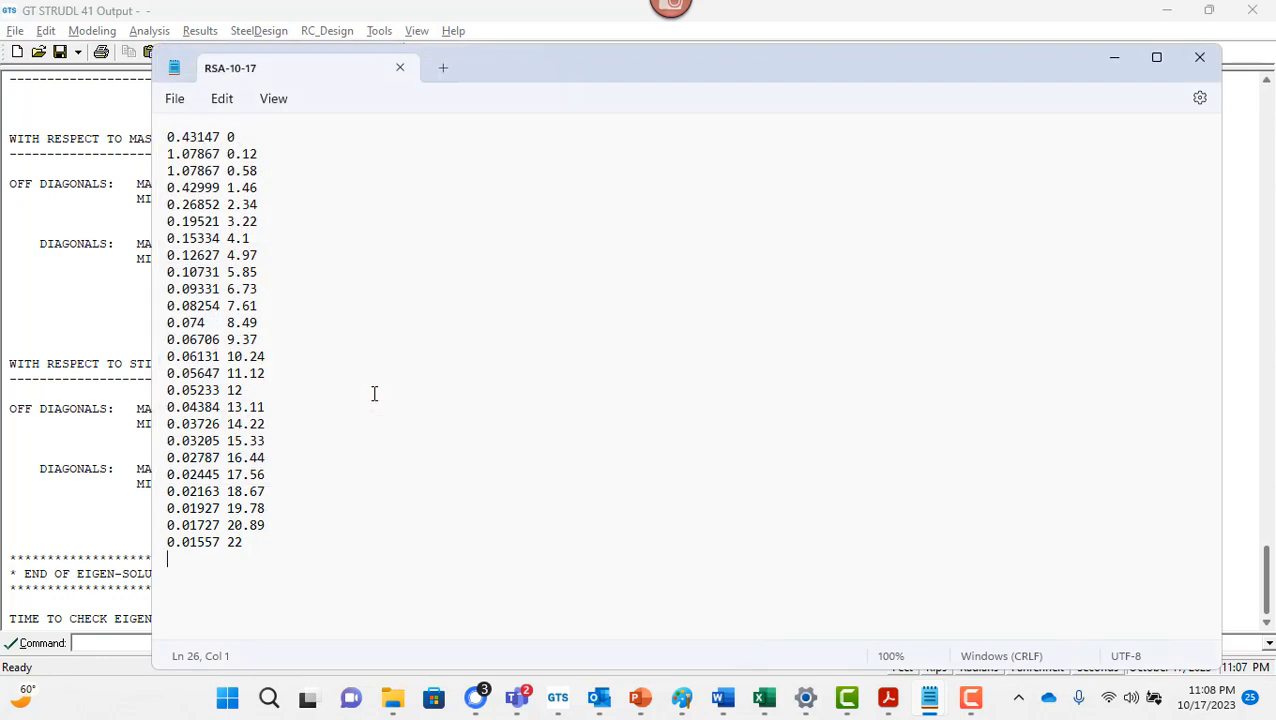
Return to GT STRUDL, choose RSA-10-17 as the response spectrum data file, and read its values into the table.
key(alt+F4)
click(574, 312)
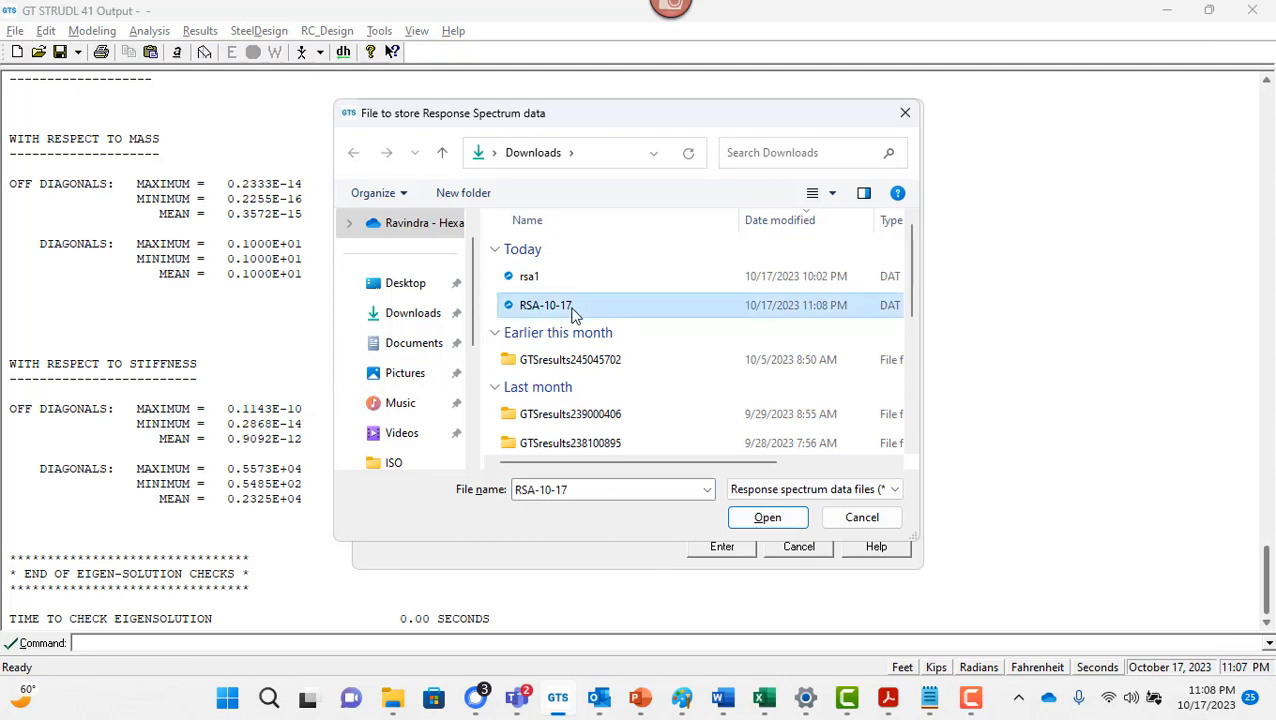
double_click(574, 312)
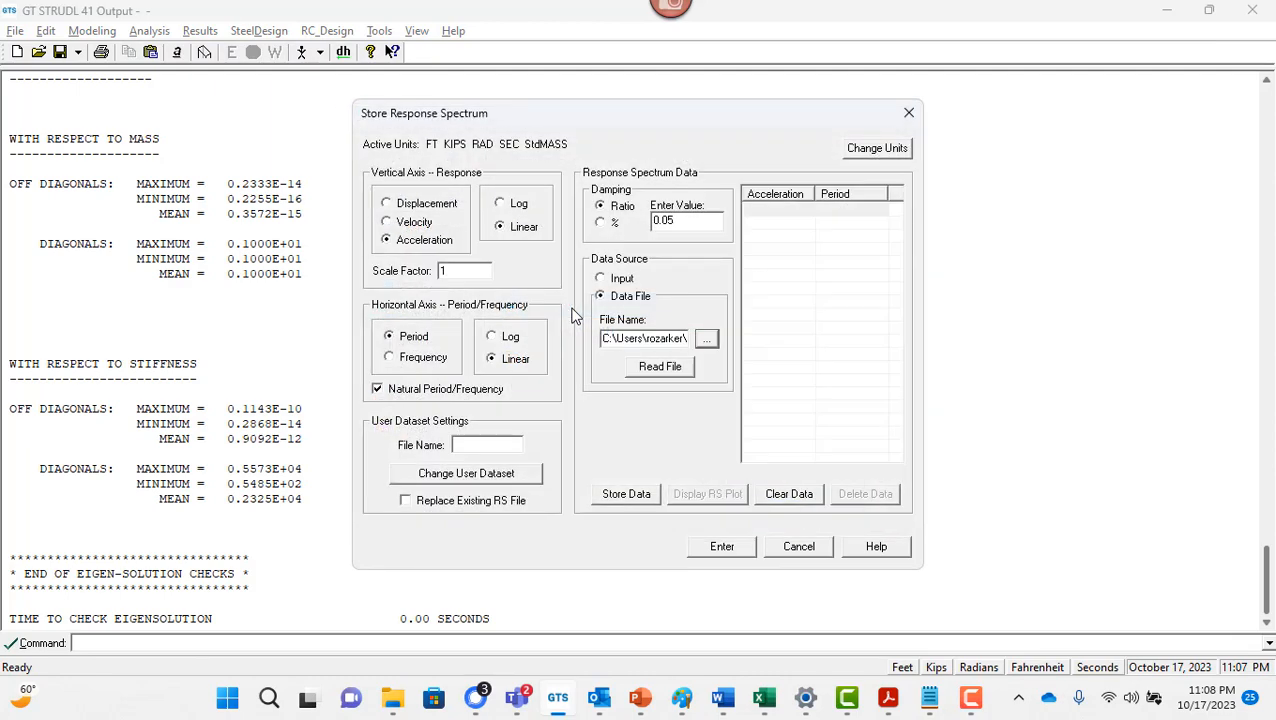
click(672, 369)
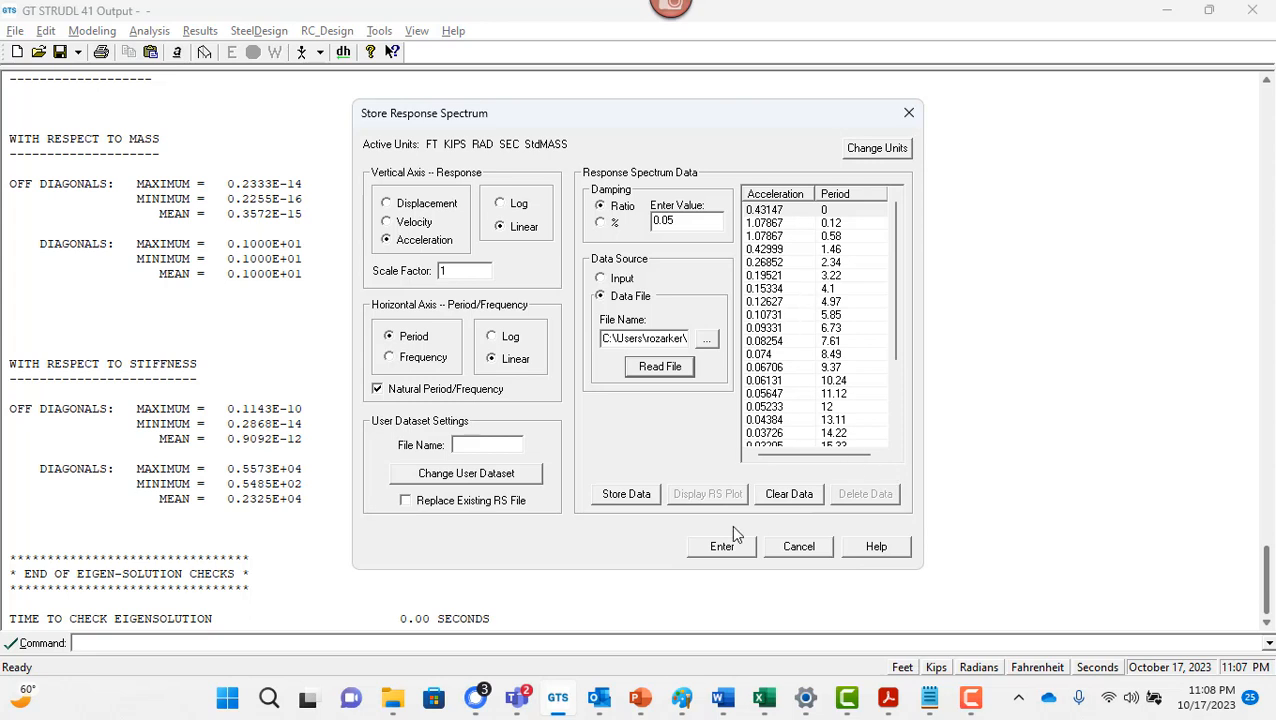
Store the spectrum as RSADATA with scale factor 32.2, send it to GT STRUDL, and close the Store Response Spectrum dialog.
click(500, 446)
click(624, 494)
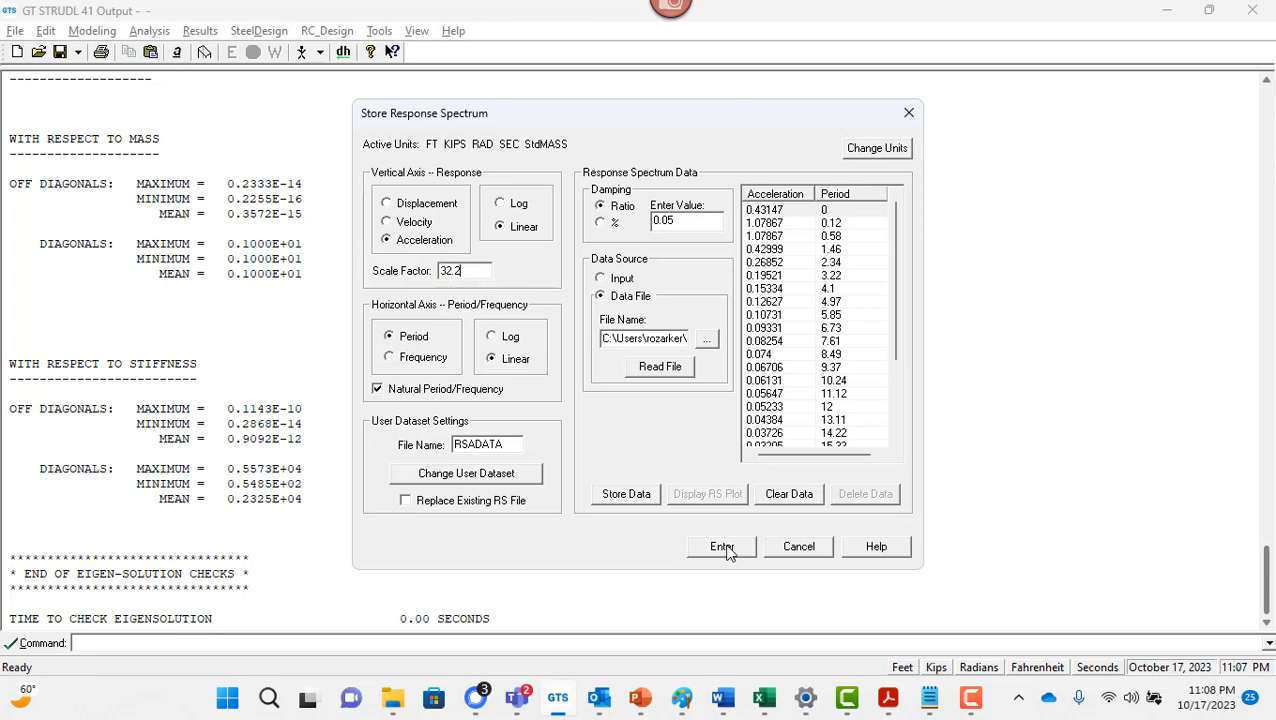
click(641, 497)
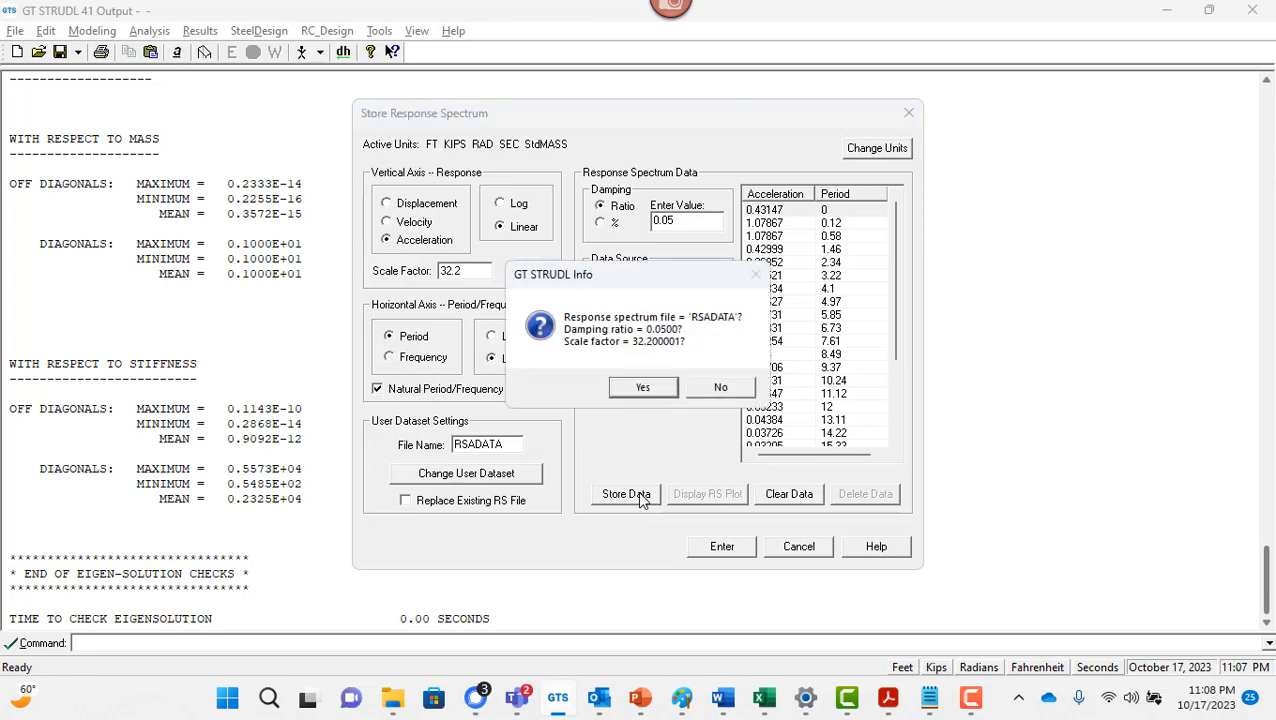
click(663, 386)
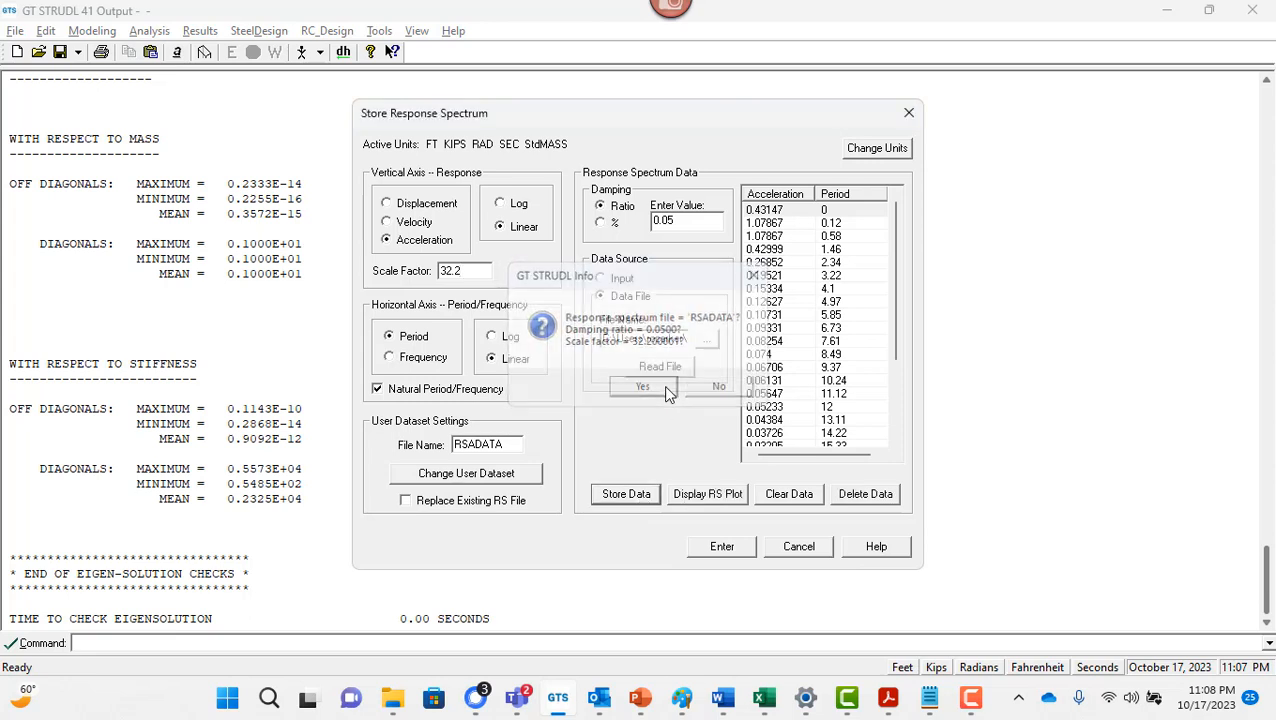
click(733, 549)
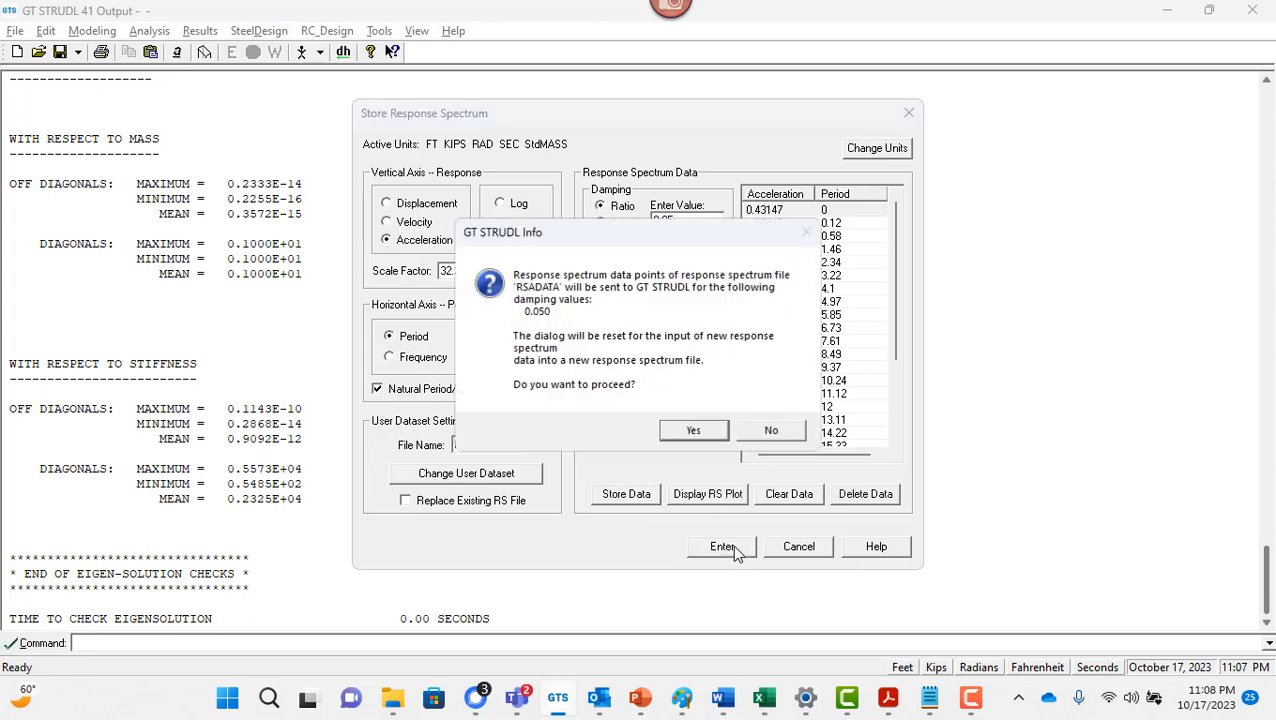
click(694, 432)
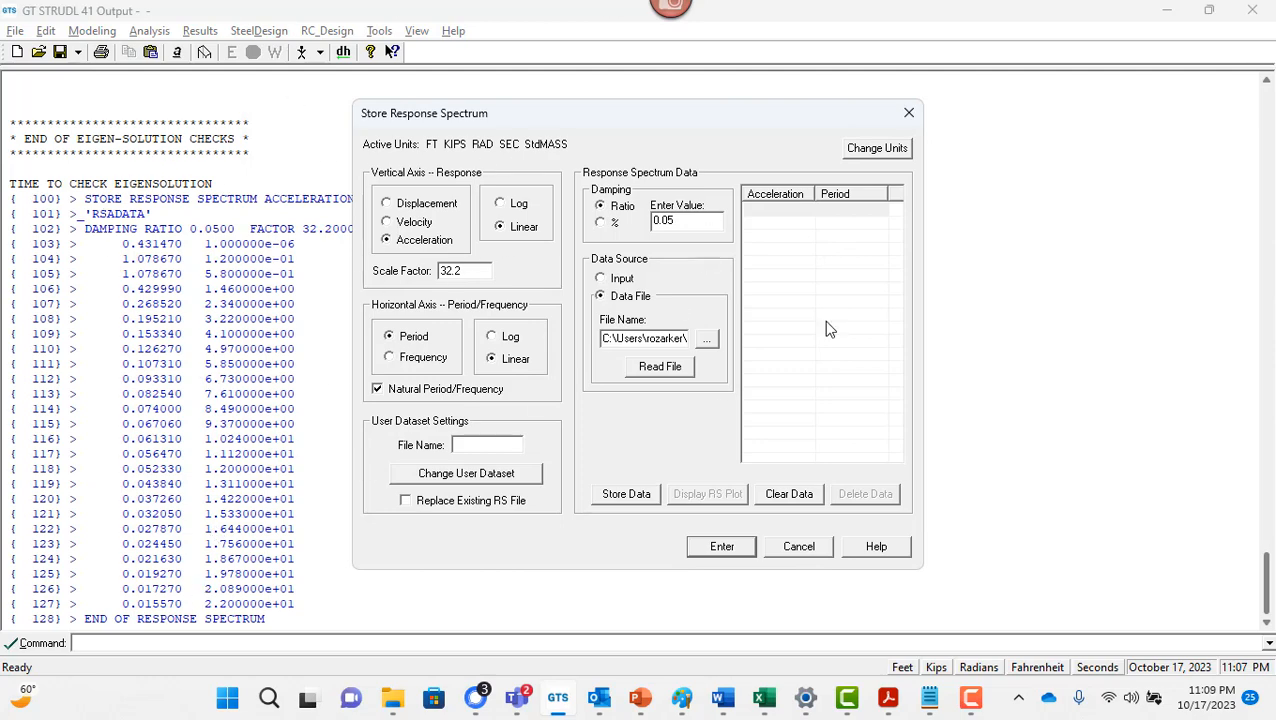
click(908, 116)
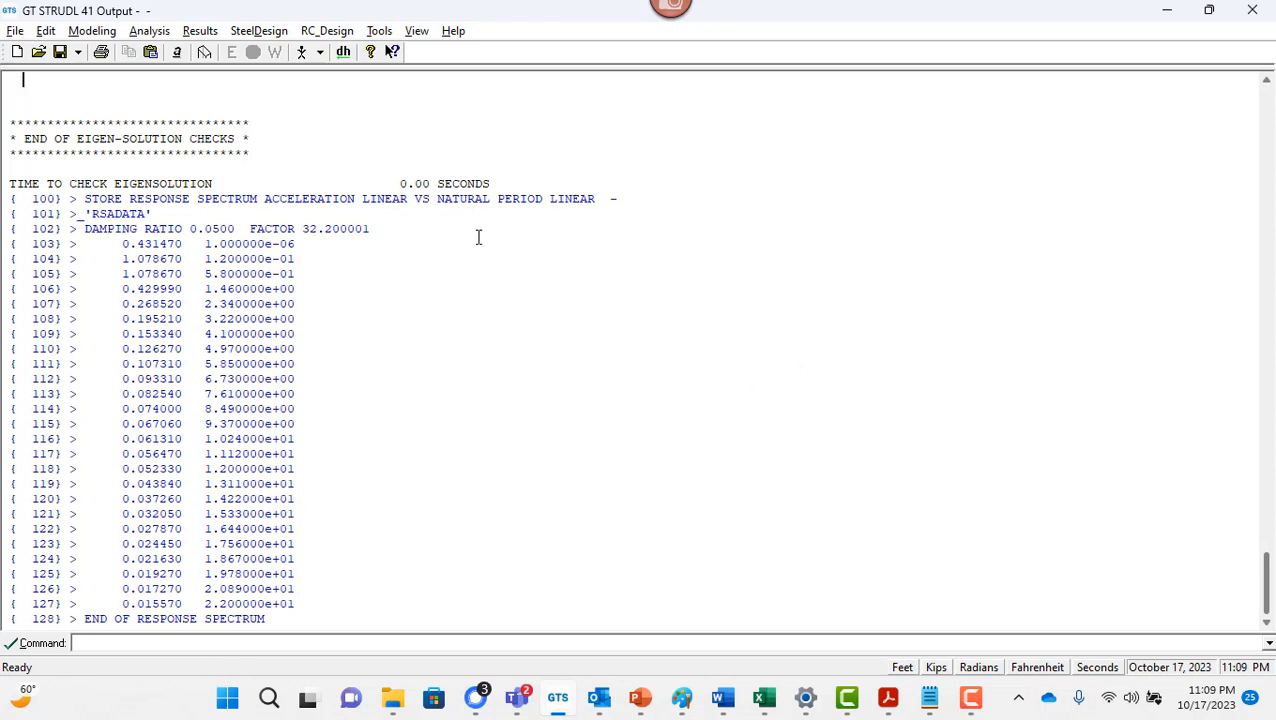
Switch to the PowerPoint slide show to check the list of example problem steps, and return to GT STRUDL.
key(alt+Tab)
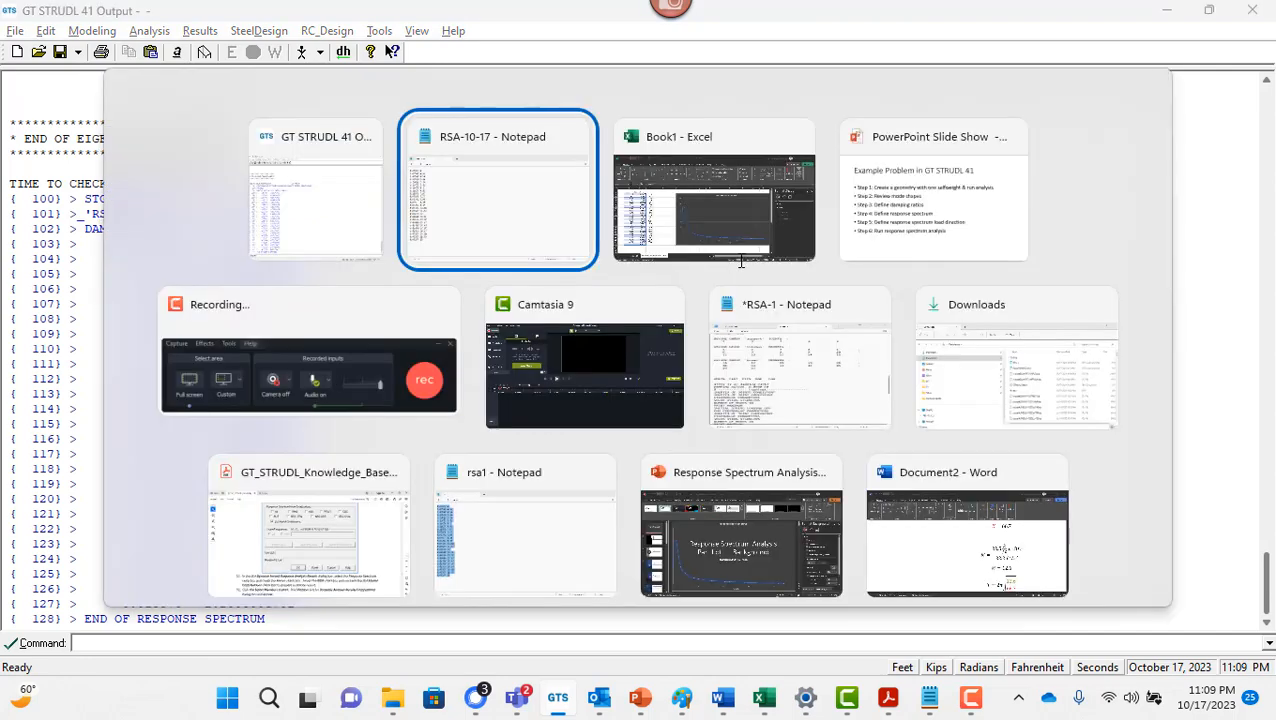
key(alt+Tab)
key(alt+Tab)
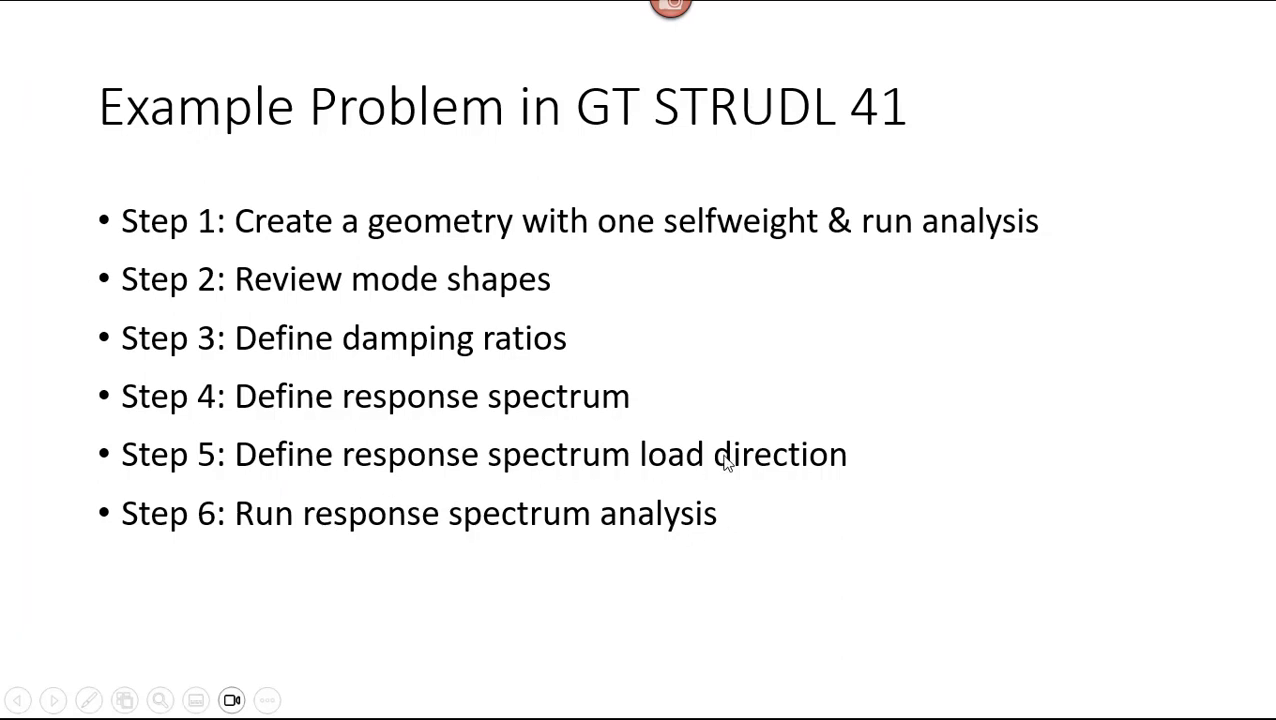
key(alt+Tab)
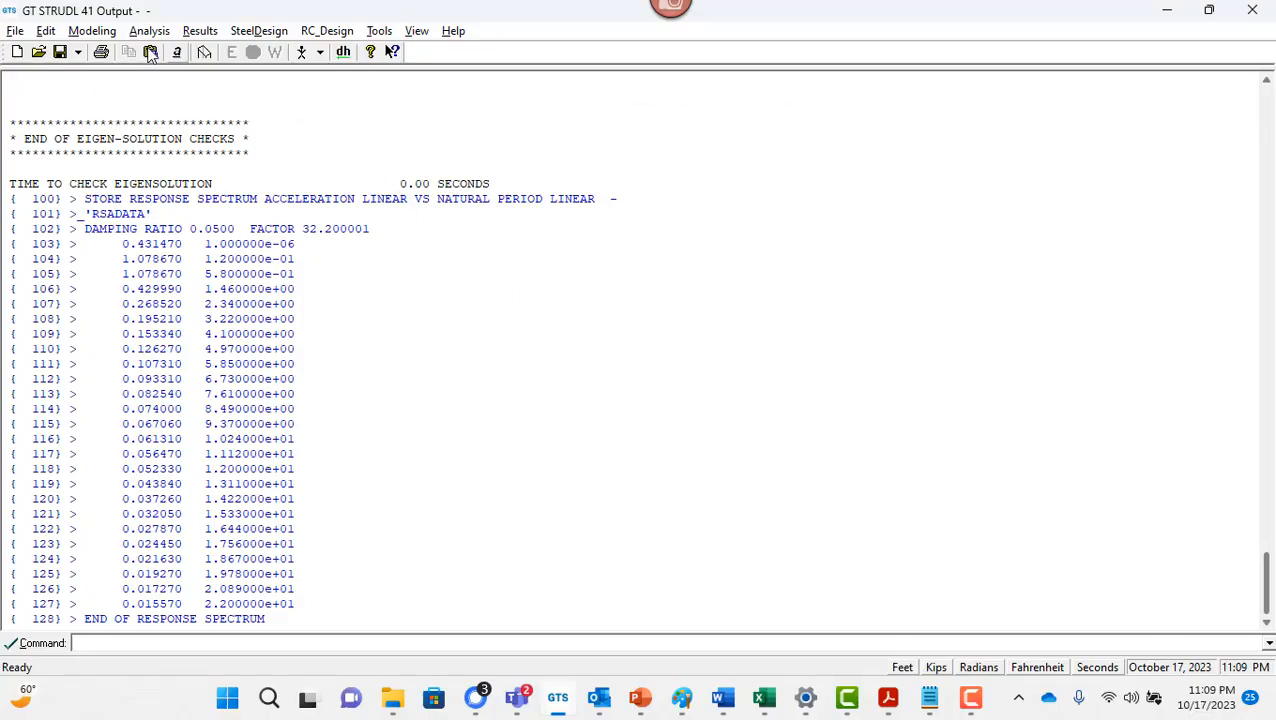
Start a response spectrum load with ID 2 using the RSADATA file, with support acceleration in the X direction and factor 1.
click(103, 37)
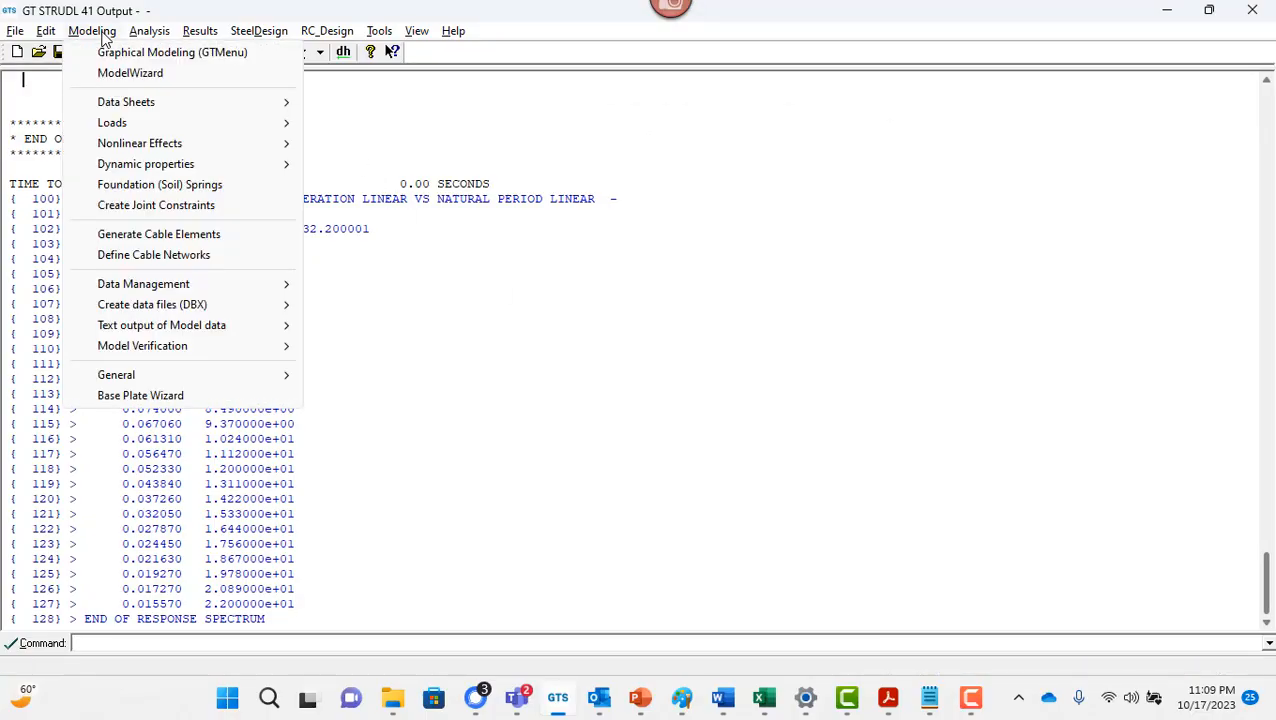
mouse_move(156, 122)
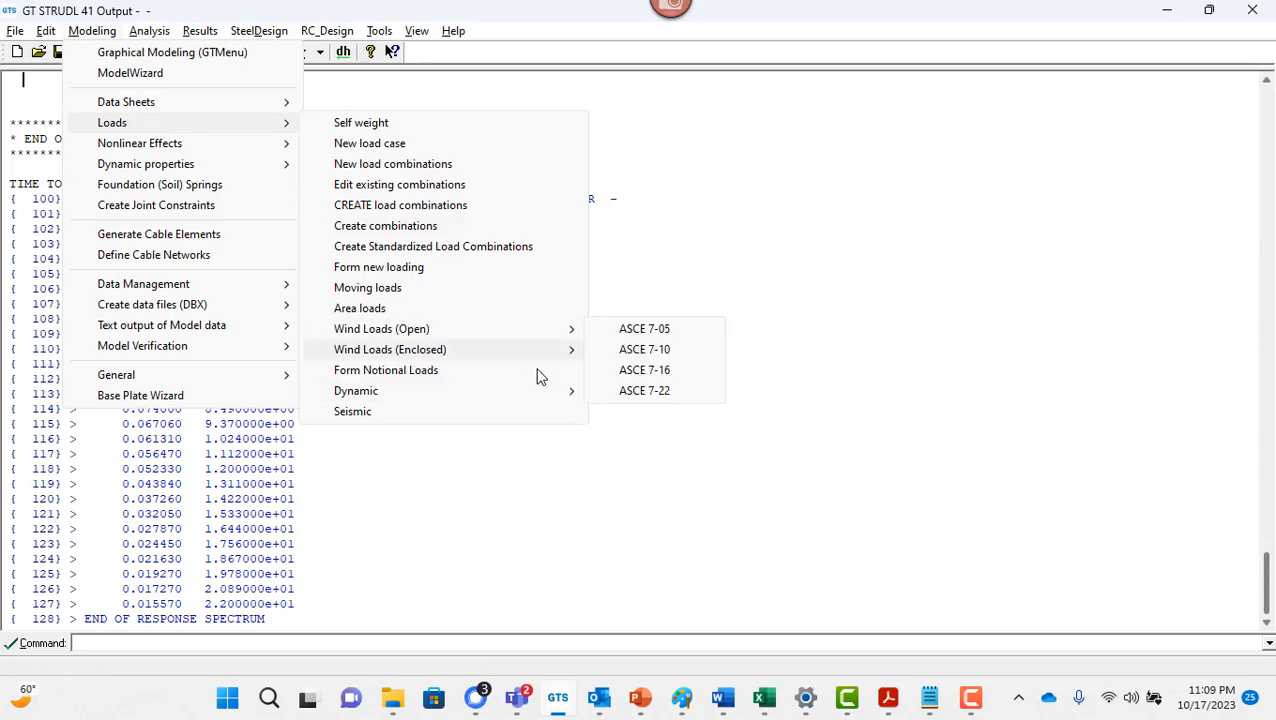
mouse_move(536, 391)
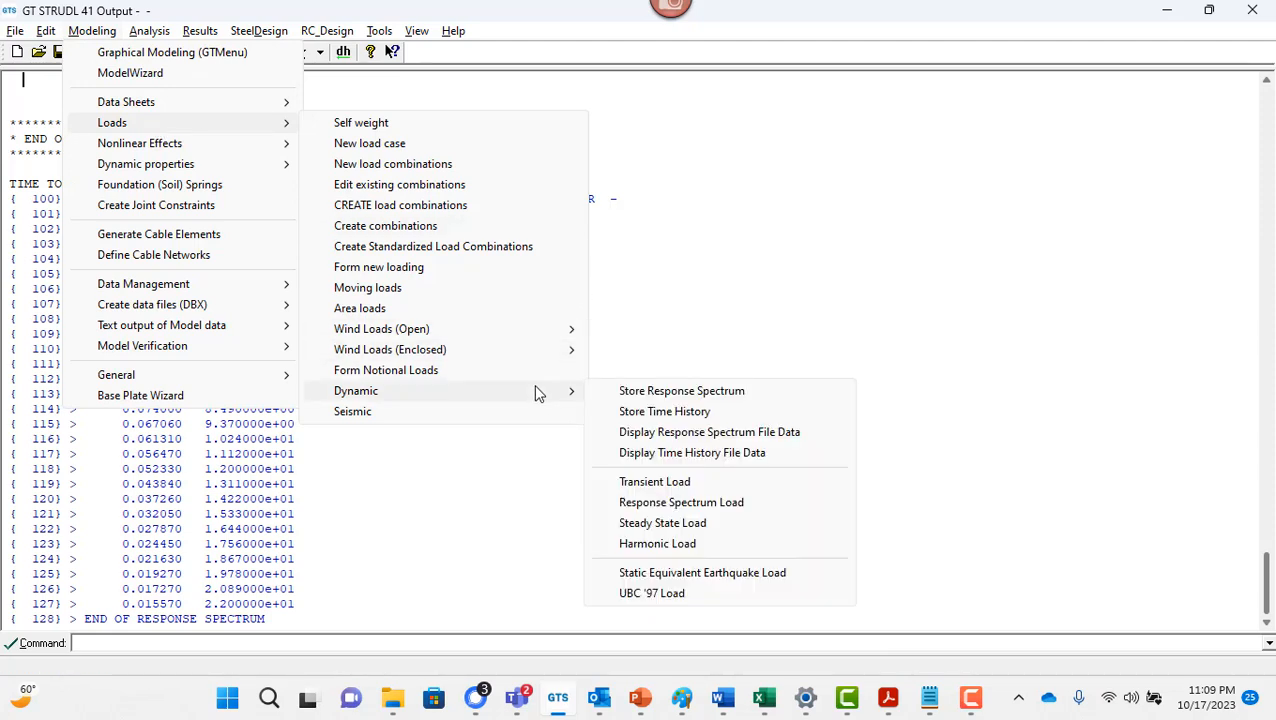
click(743, 510)
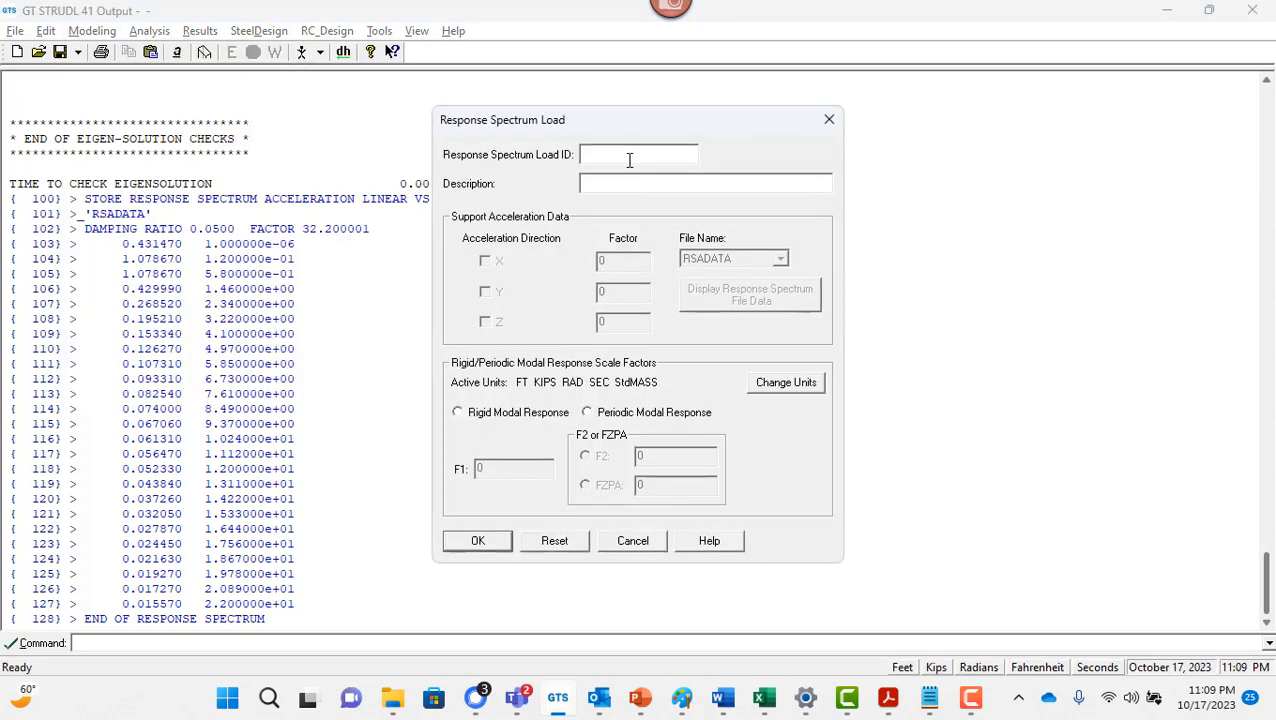
text(2)
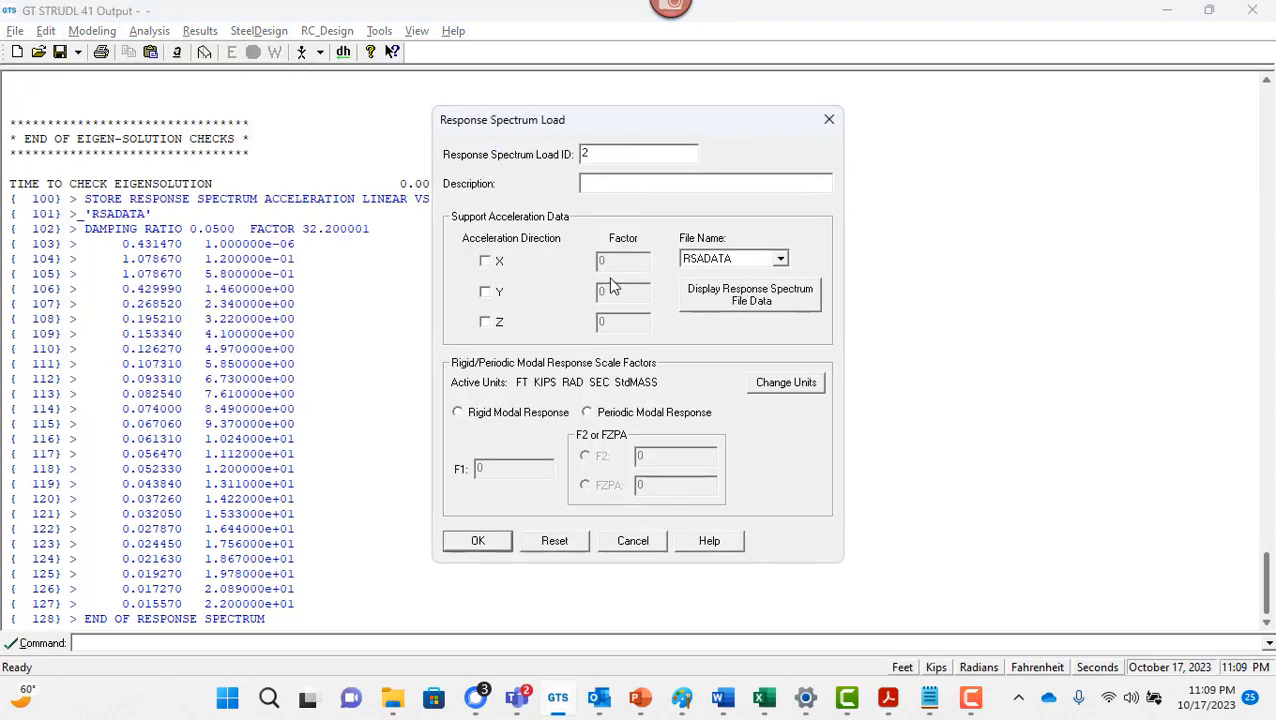
click(486, 262)
Review the RSADATA spectrum plot, close it, and create the load with the description SEISMIC X.
click(731, 294)
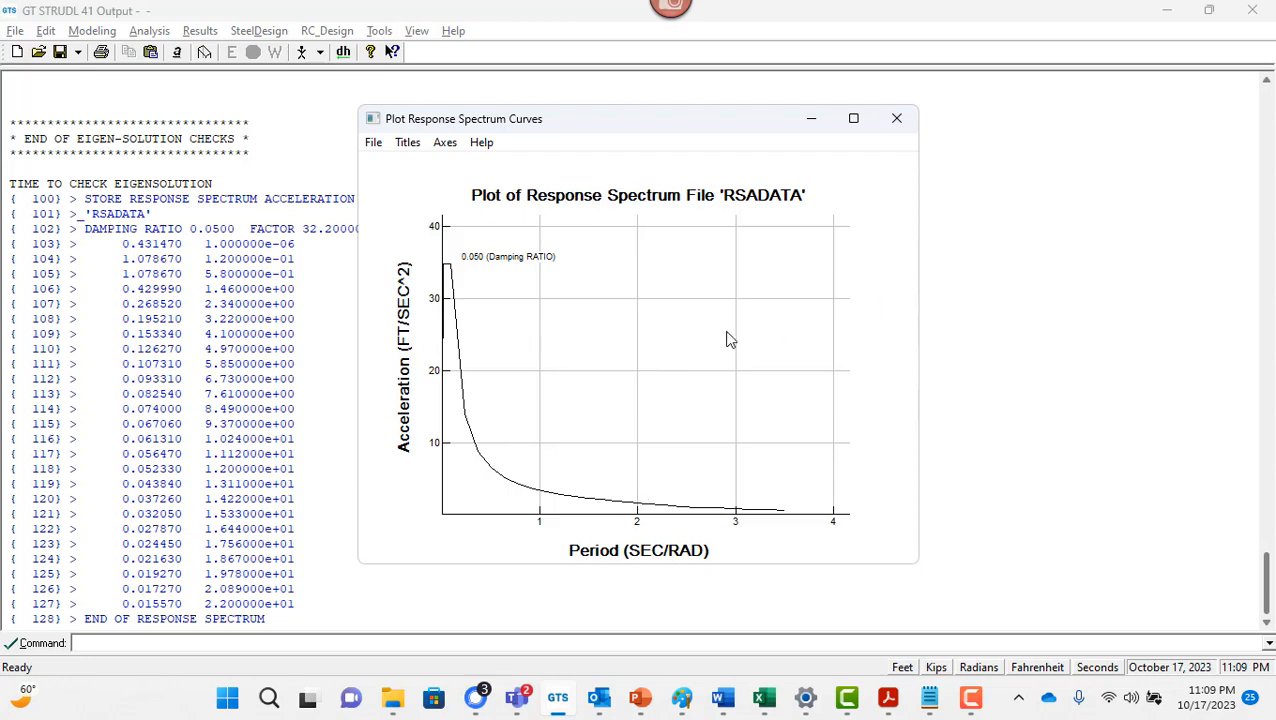
click(896, 118)
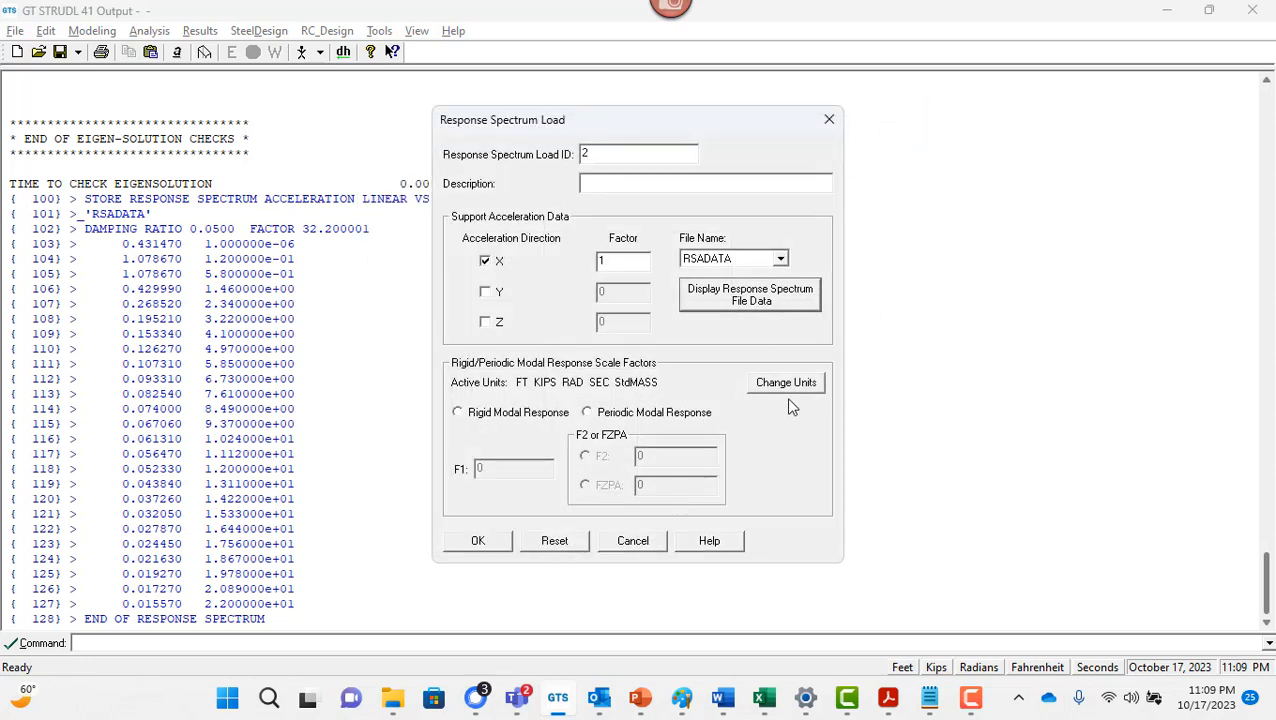
click(602, 186)
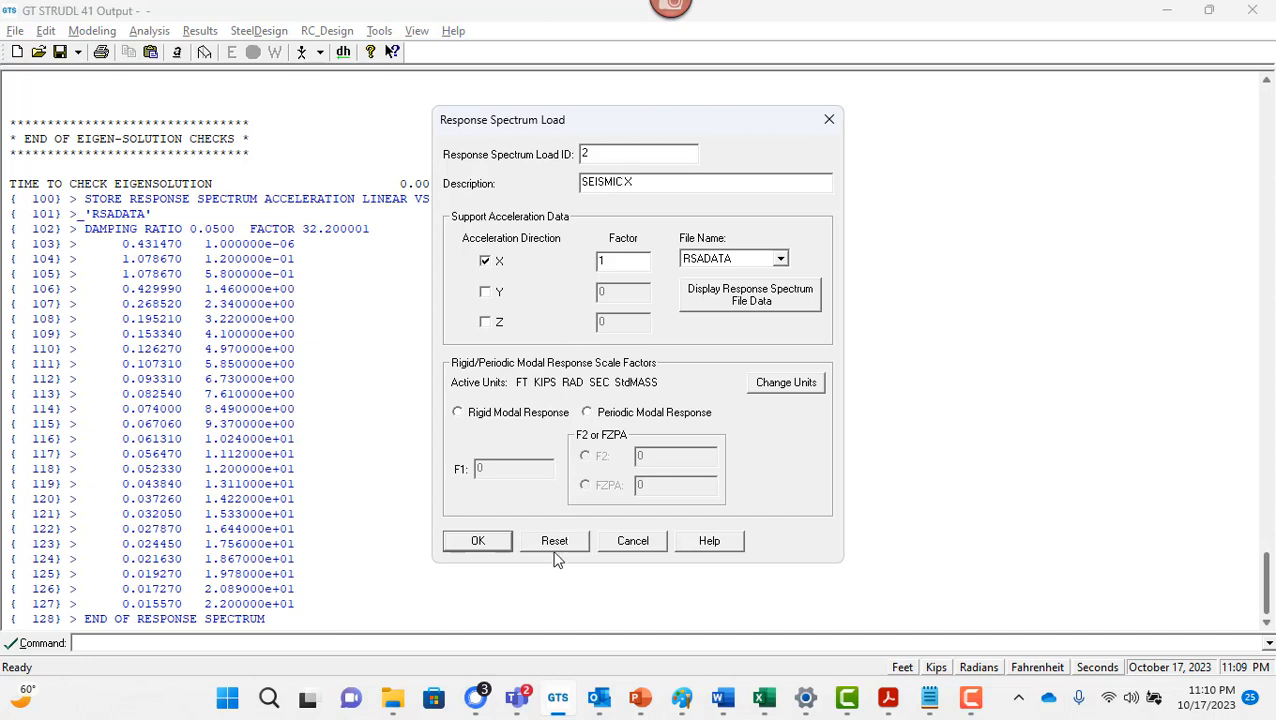
click(476, 541)
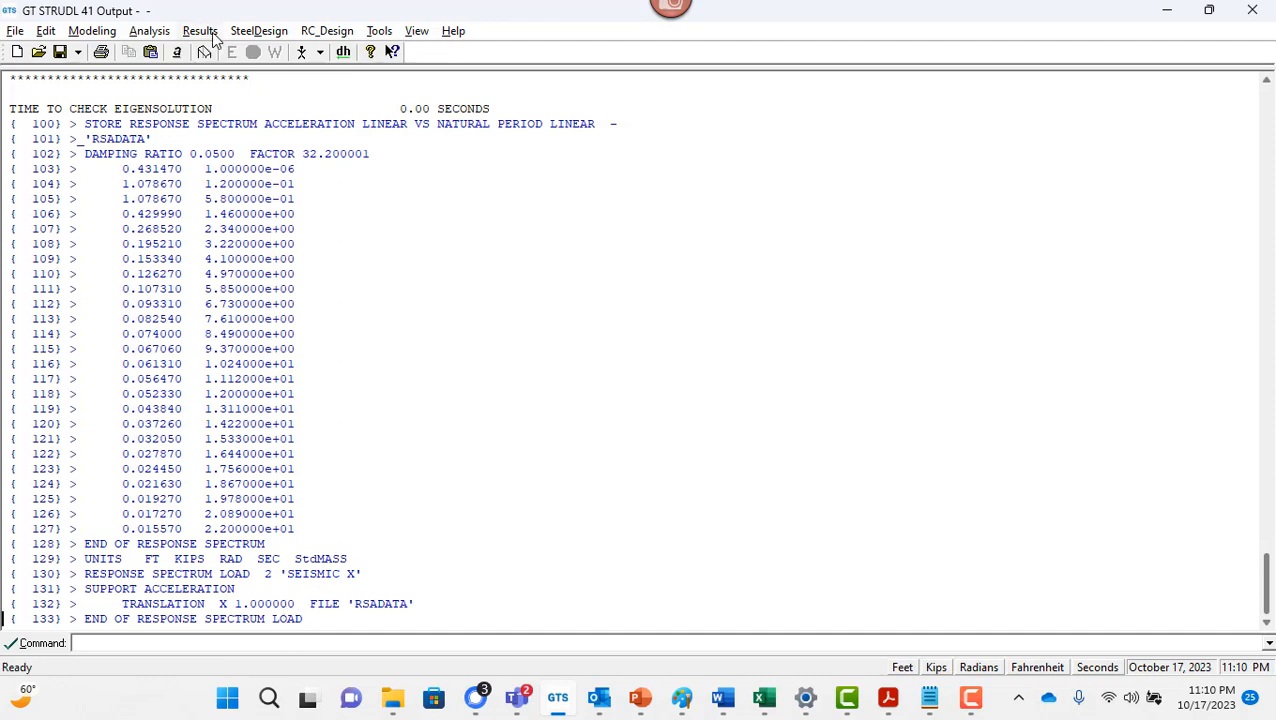
Run the response spectrum dynamic analysis and check the computation time line in the output.
click(140, 34)
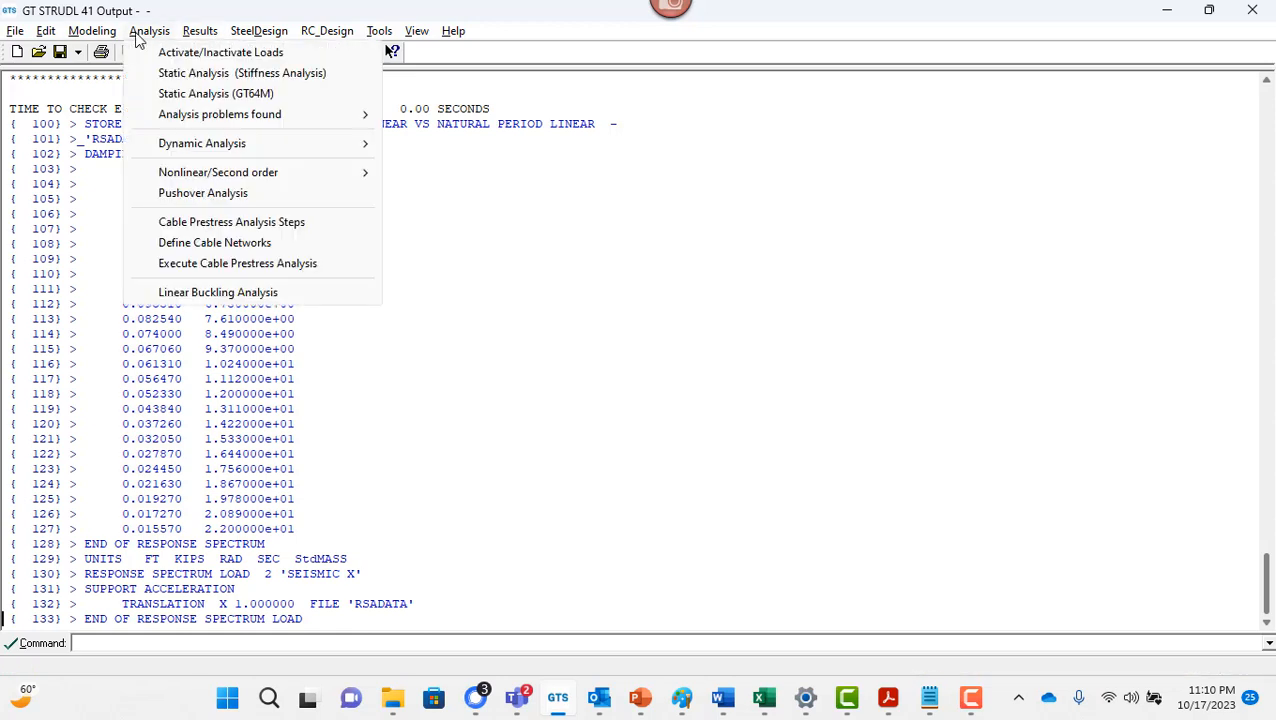
mouse_move(235, 147)
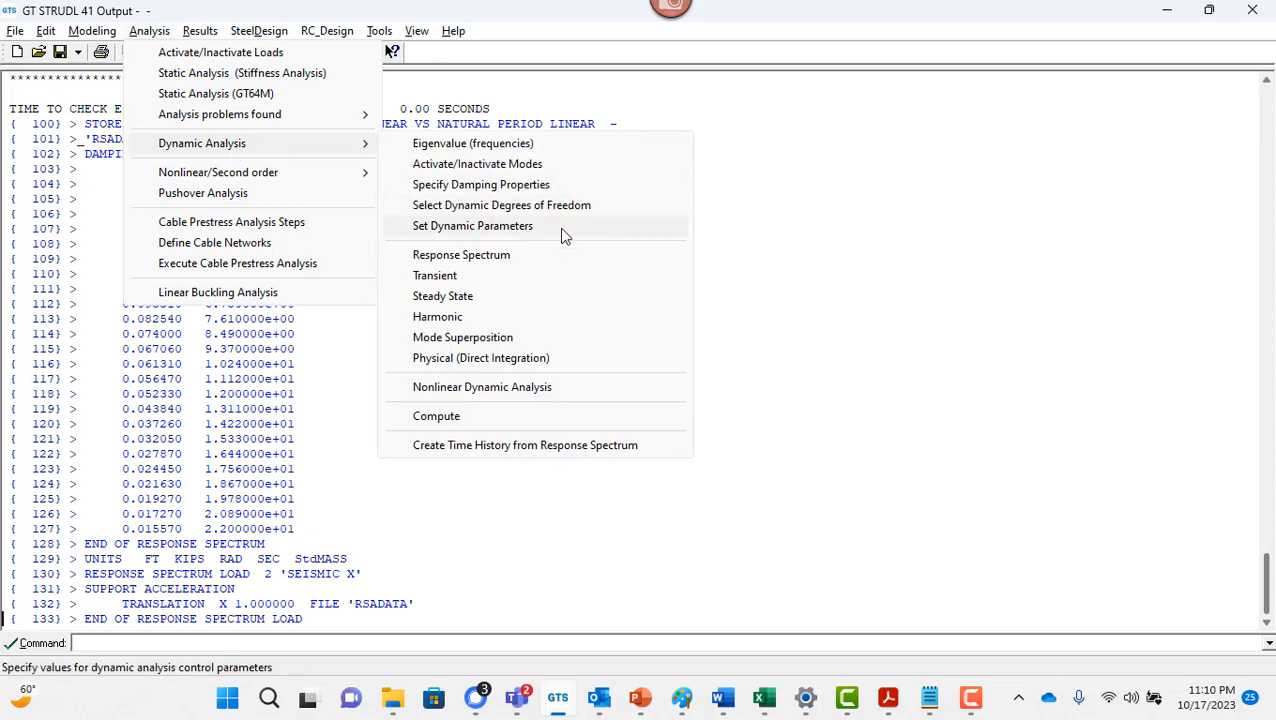
click(559, 255)
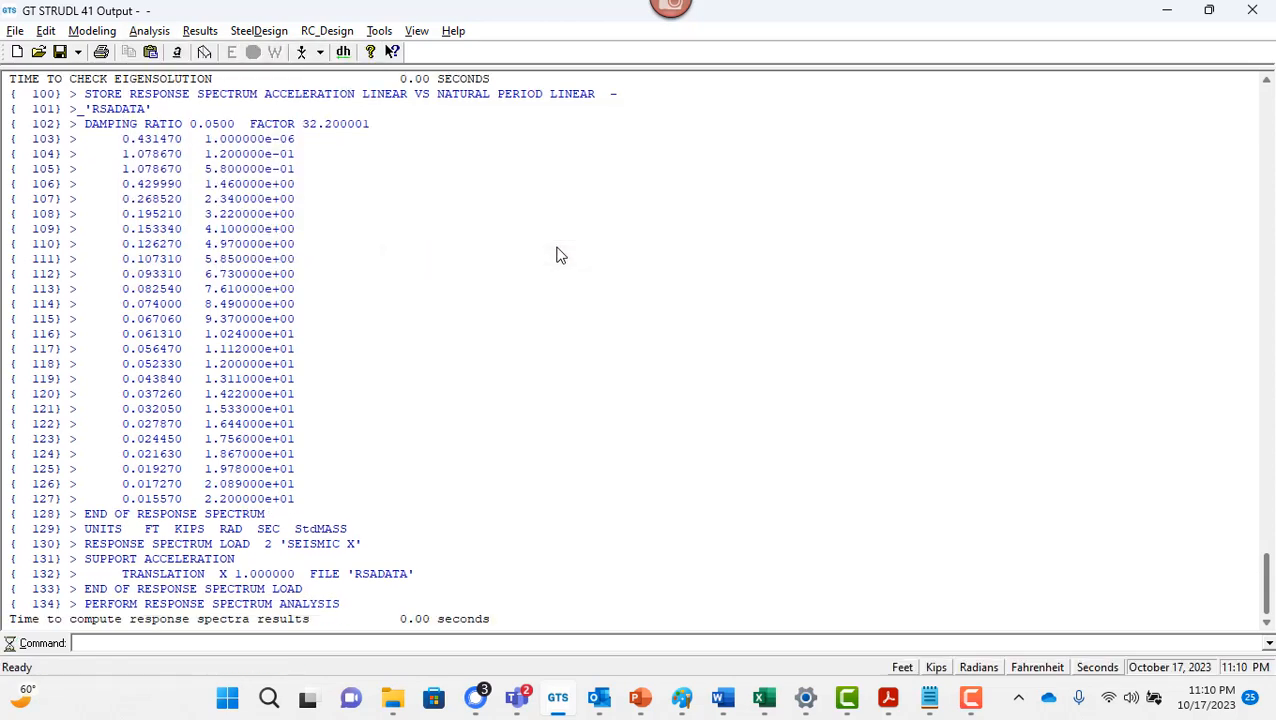
drag(138, 619, 588, 627)
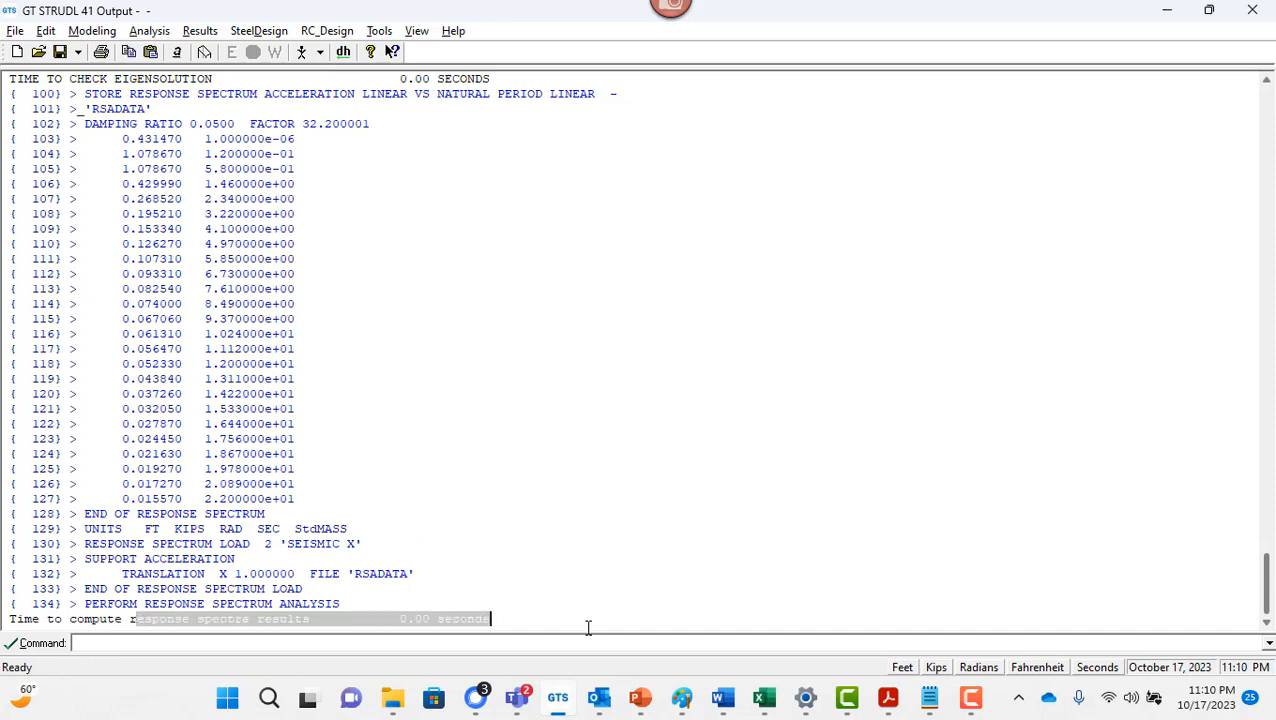
click(594, 620)
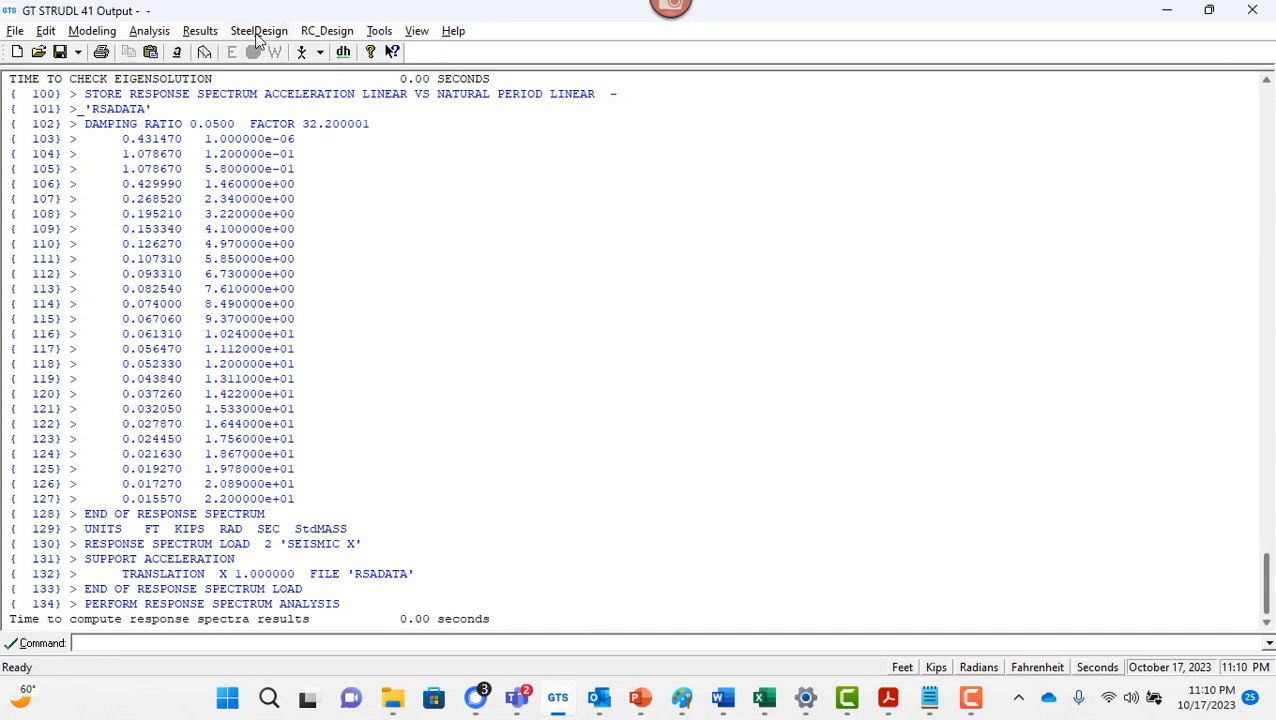
Compute the dynamic analysis forces for response spectrum load 2, using all mode combinations and all active members.
click(204, 33)
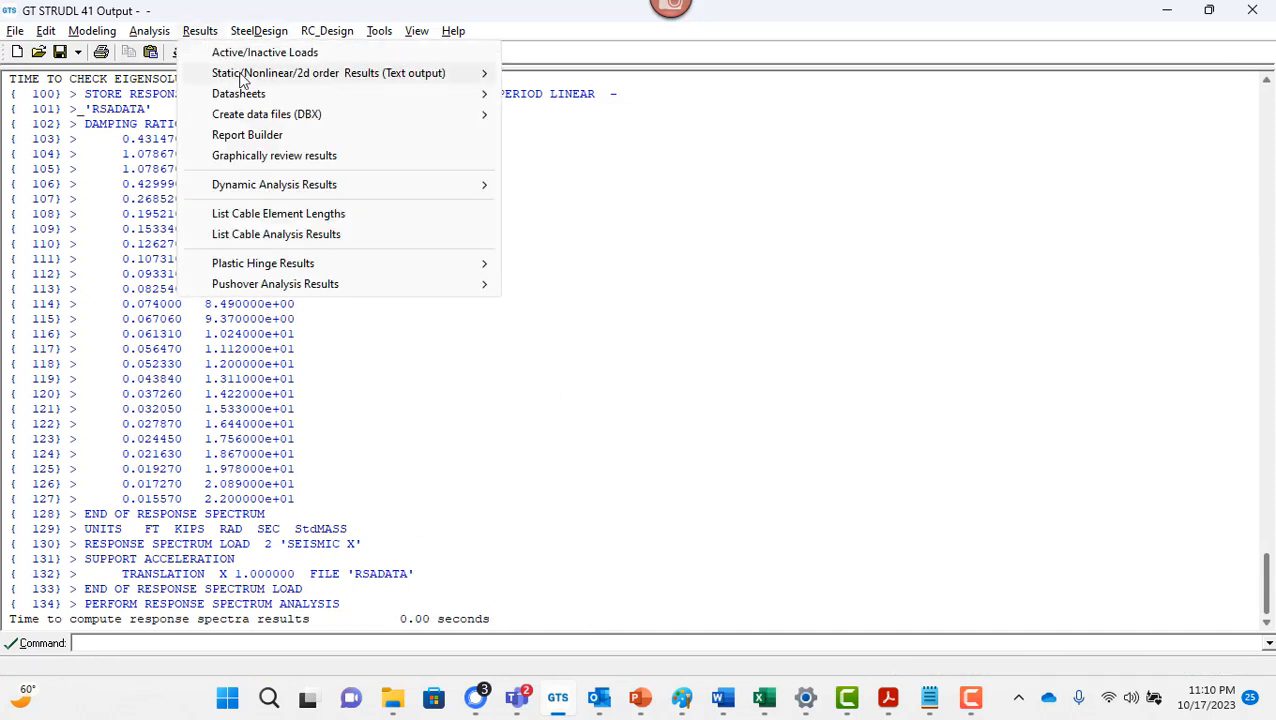
mouse_move(297, 190)
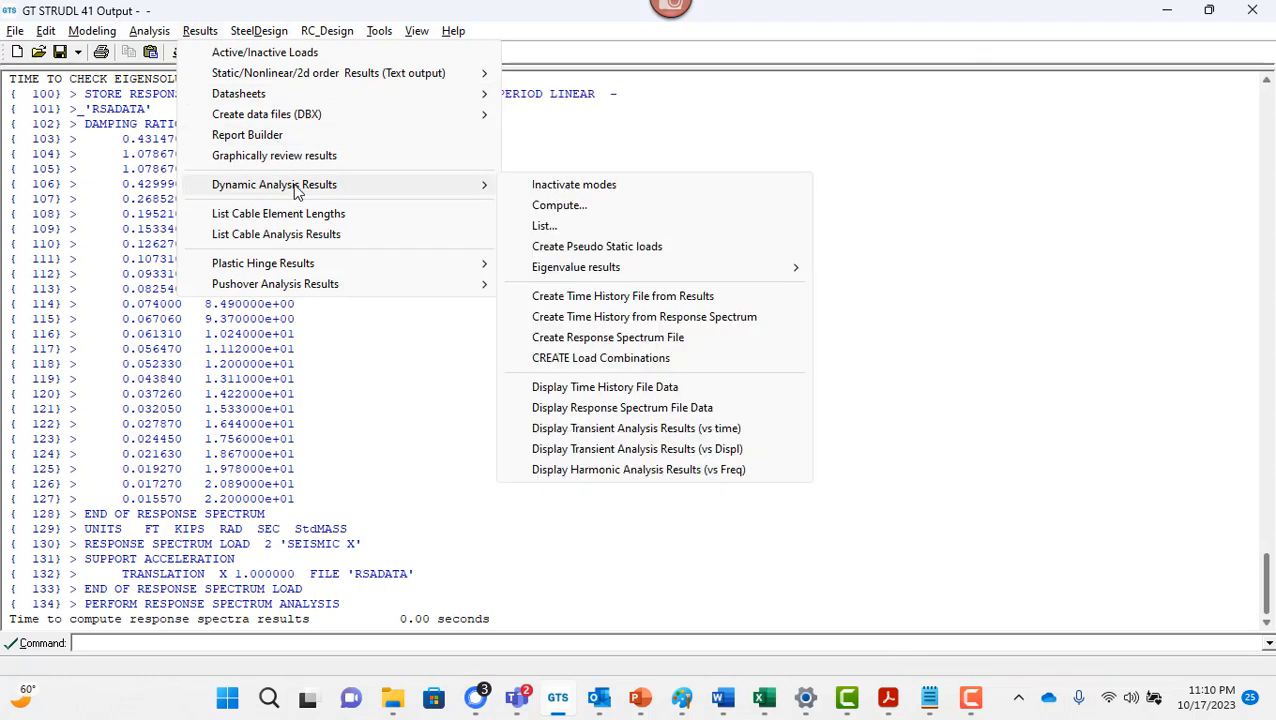
click(577, 208)
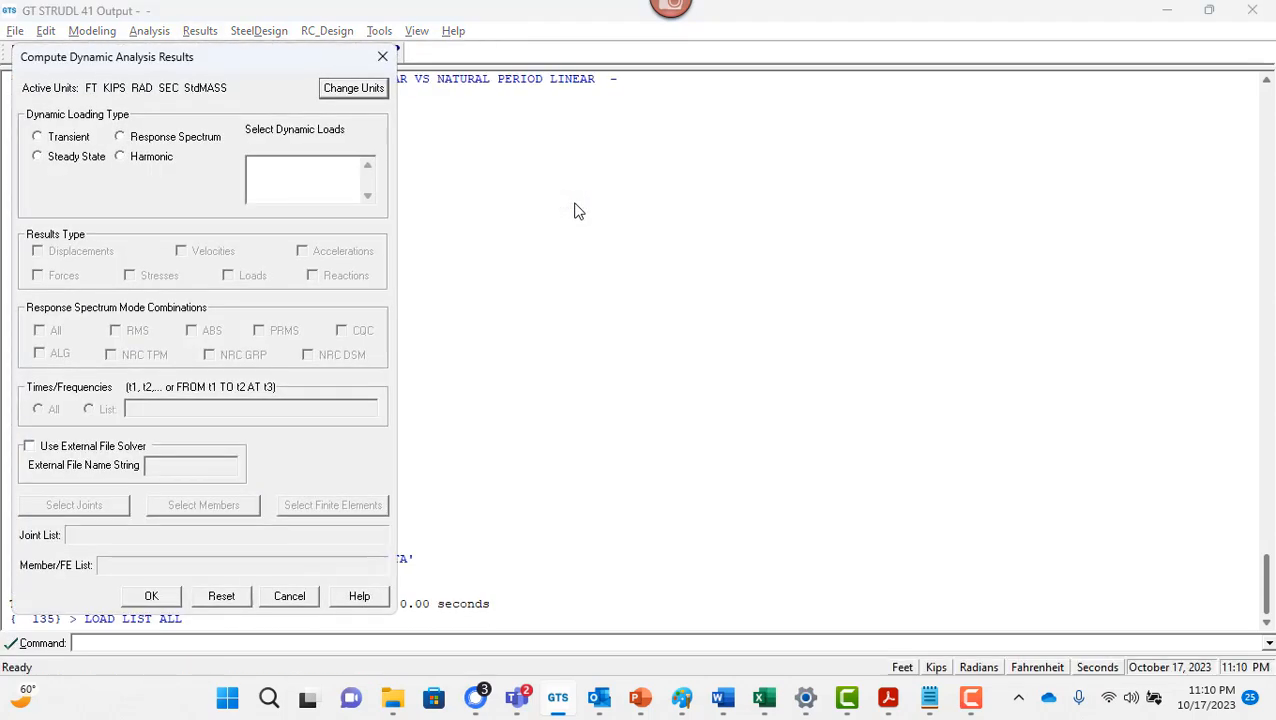
click(163, 140)
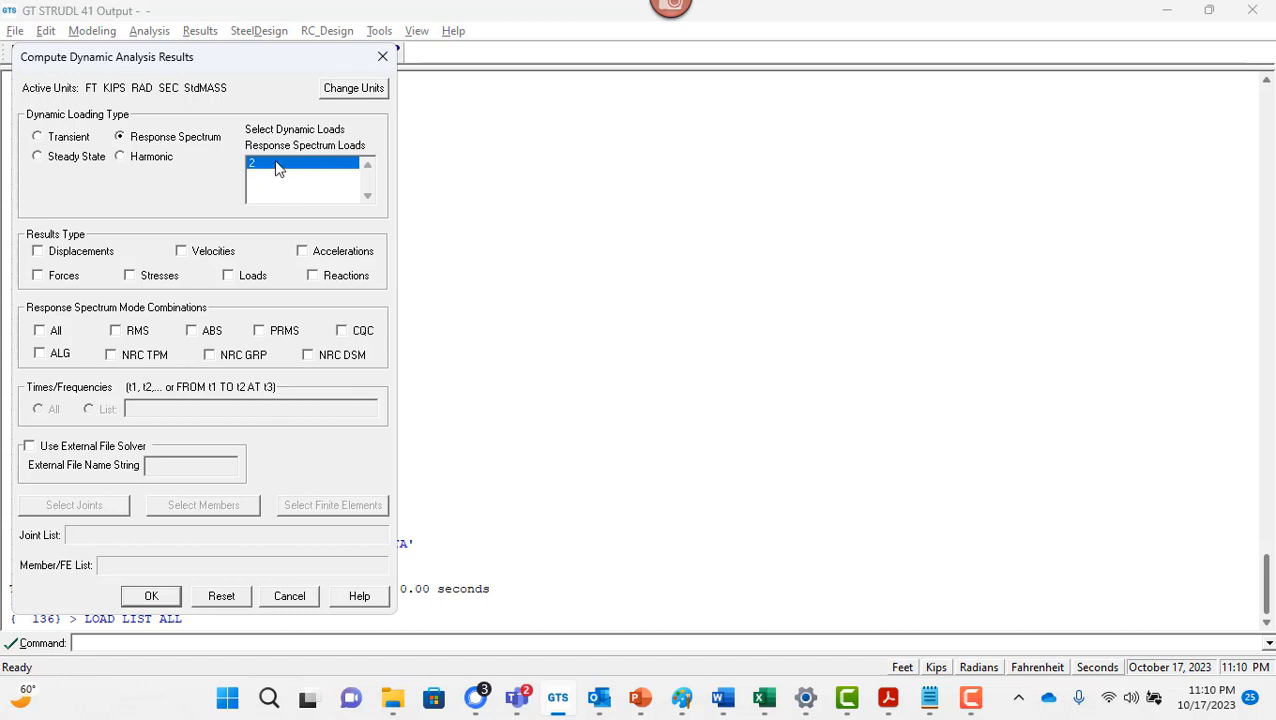
click(59, 278)
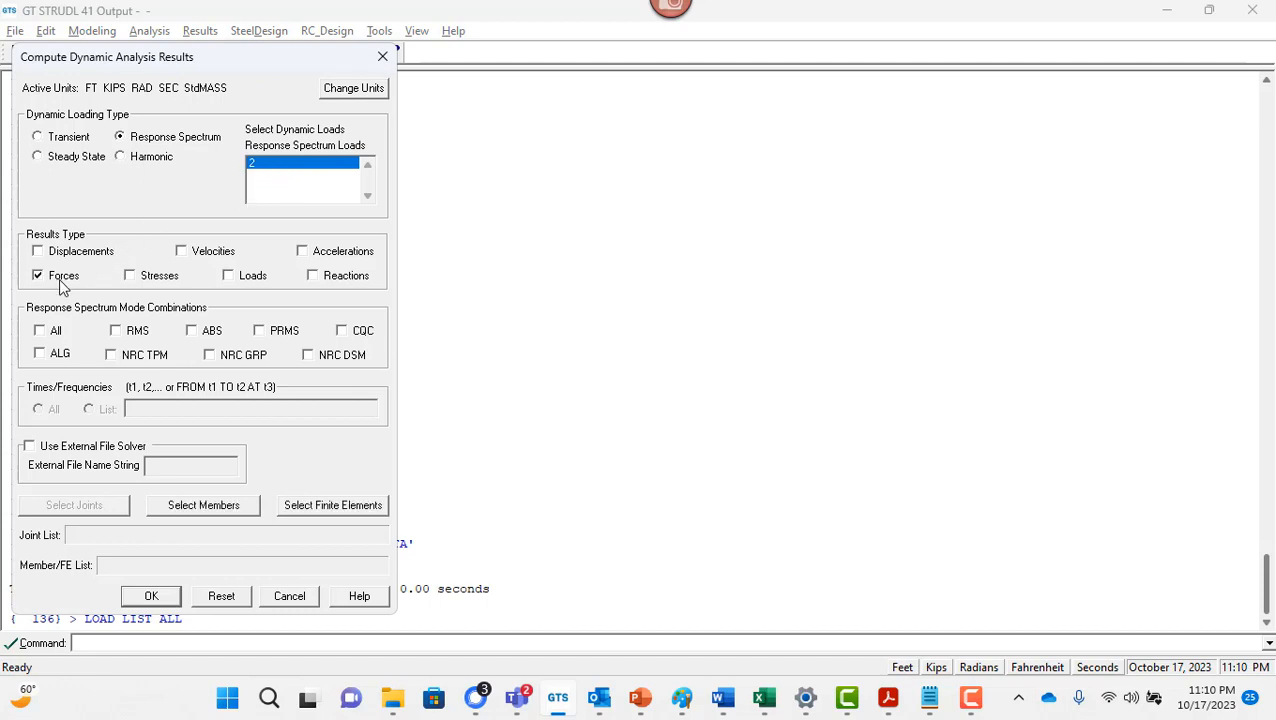
click(47, 332)
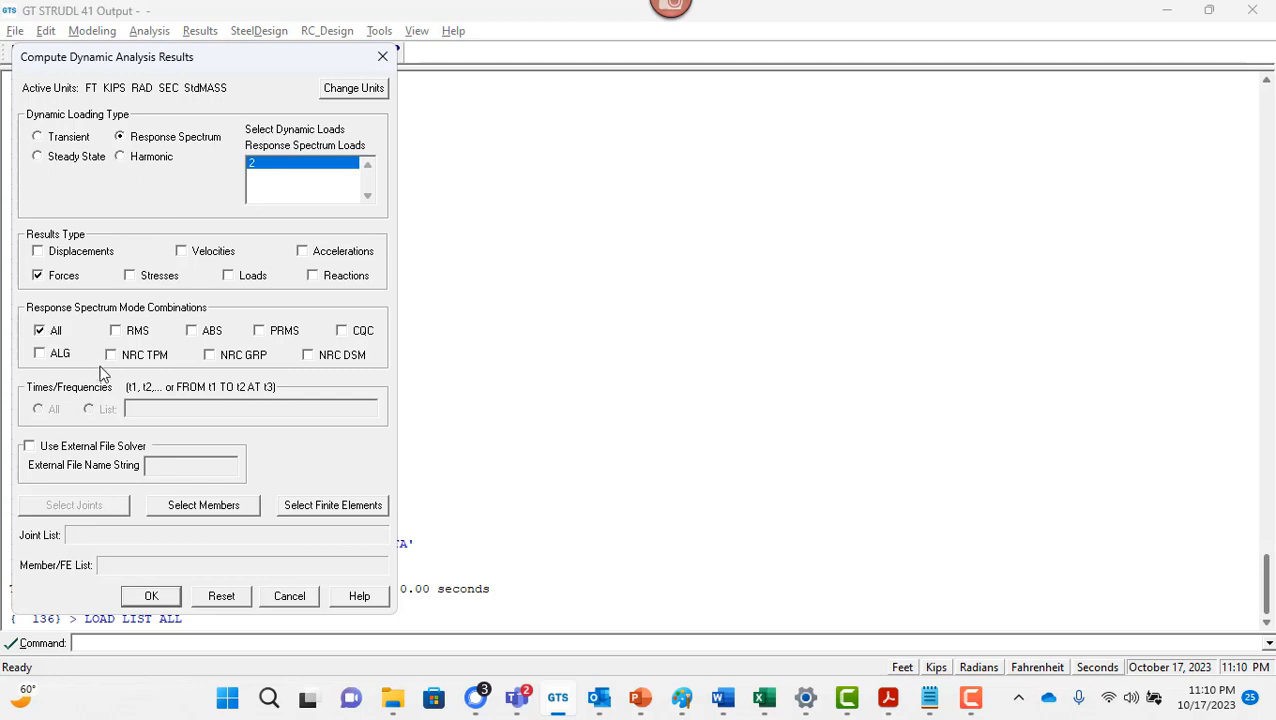
click(212, 509)
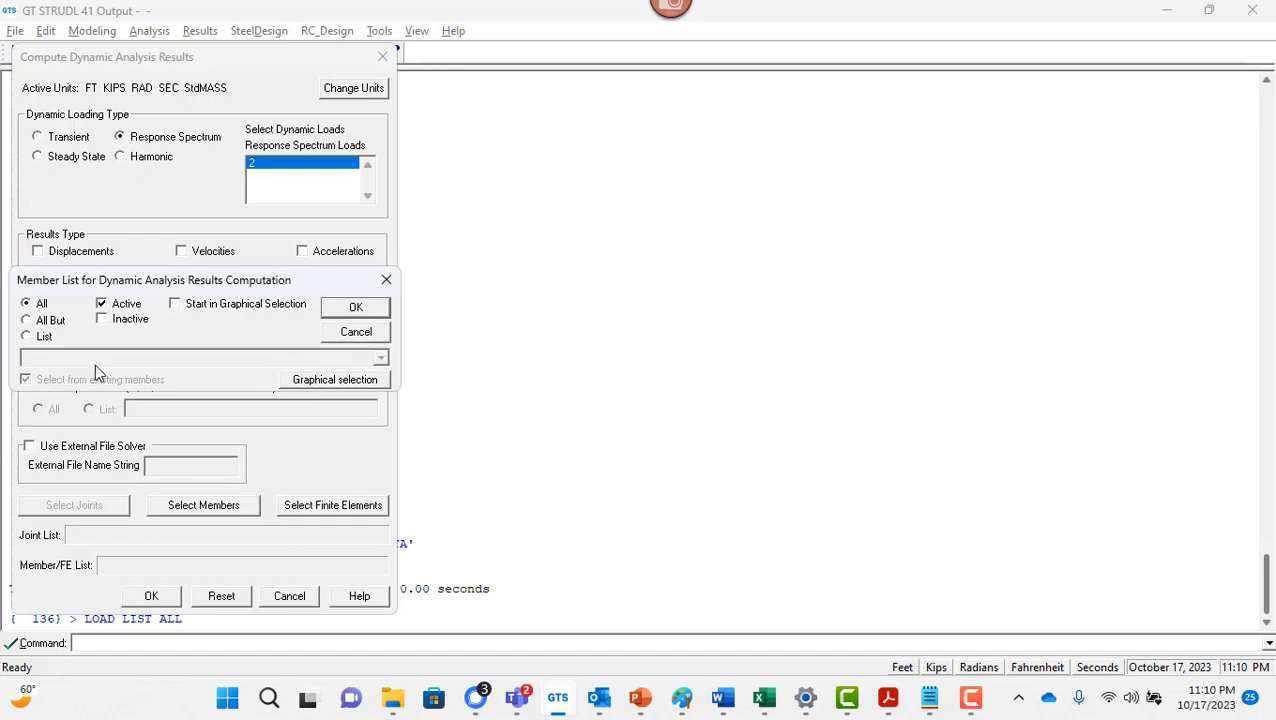
click(340, 311)
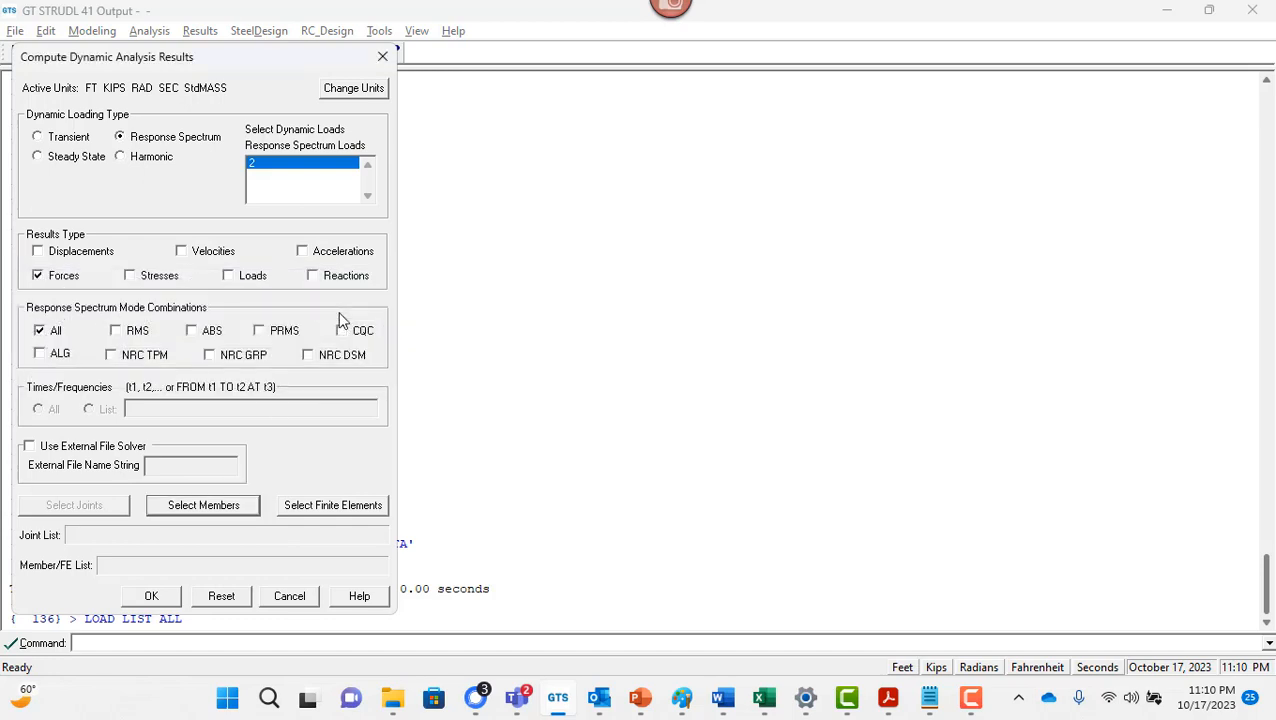
click(150, 600)
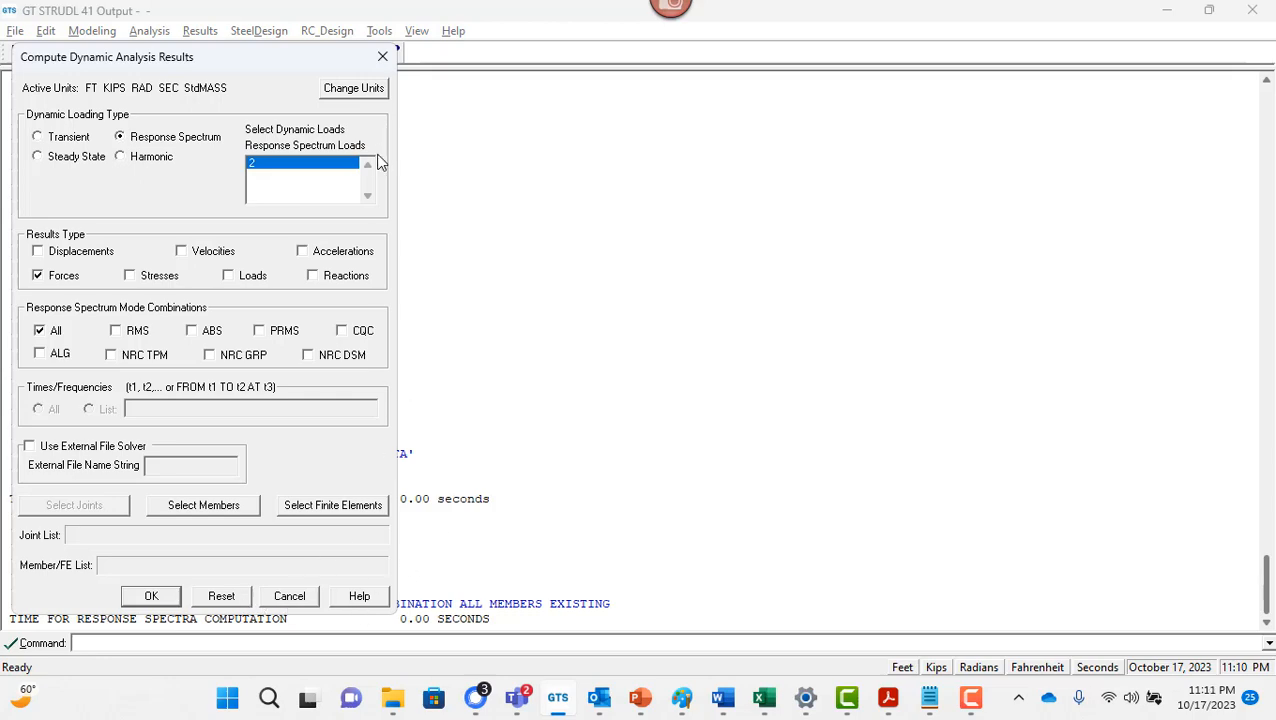
Close the results computation dialog and open the dynamic results listing, confirming that dynamic analysis results have been computed.
click(378, 54)
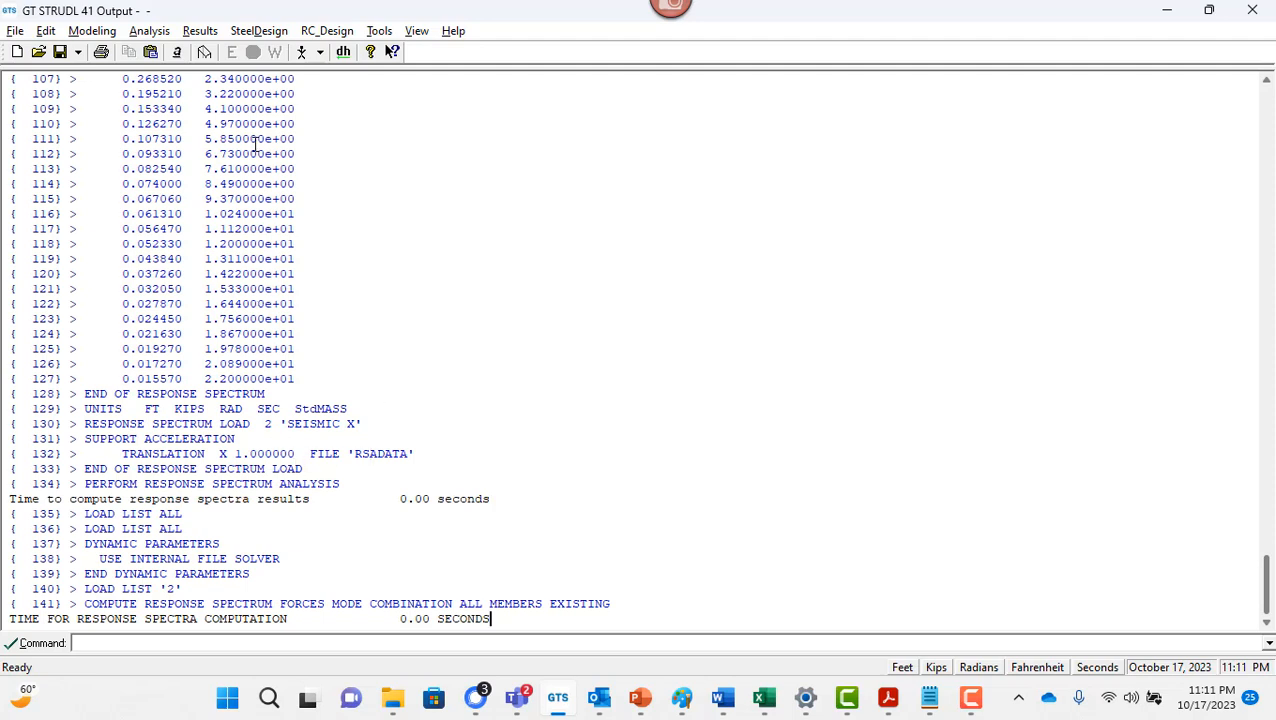
click(199, 30)
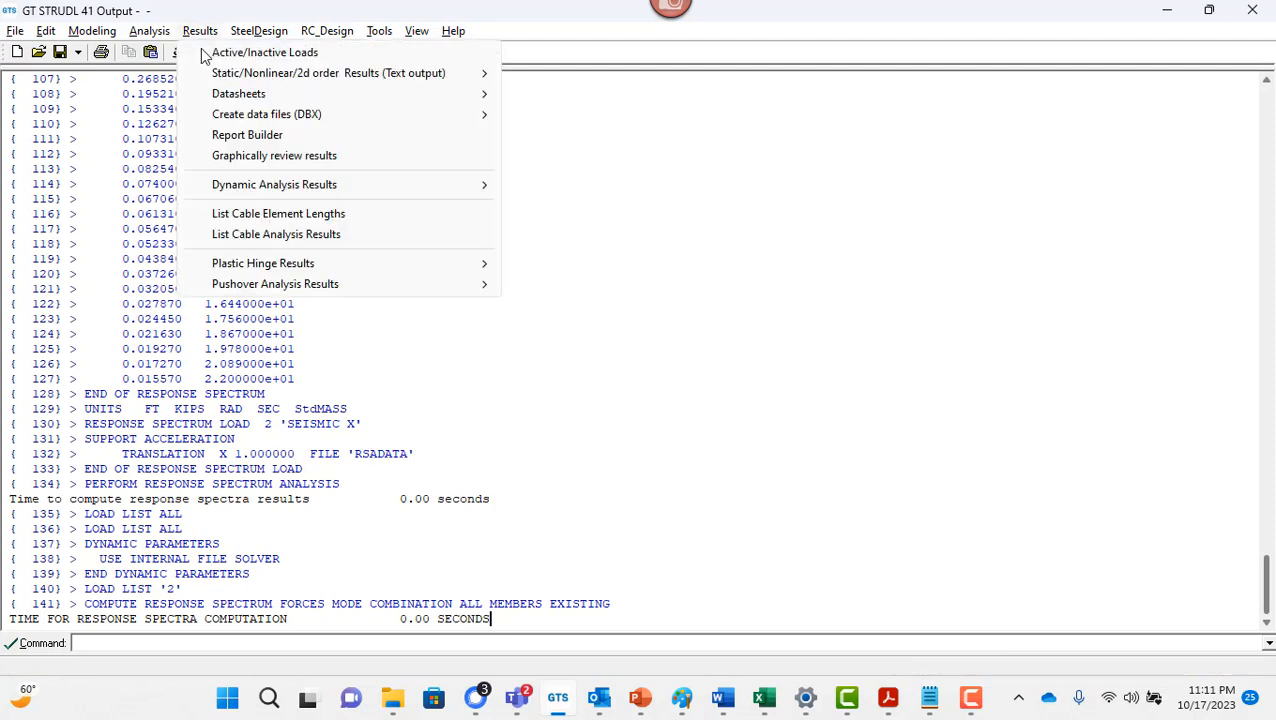
mouse_move(308, 190)
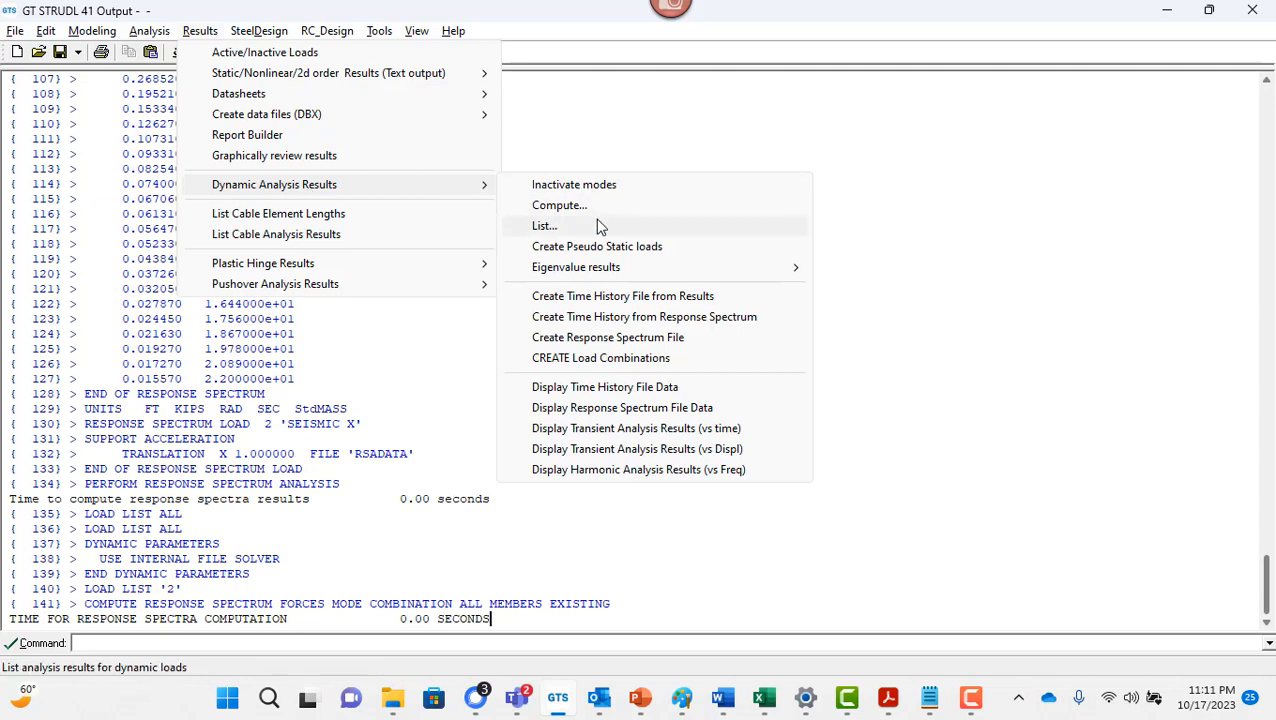
click(545, 226)
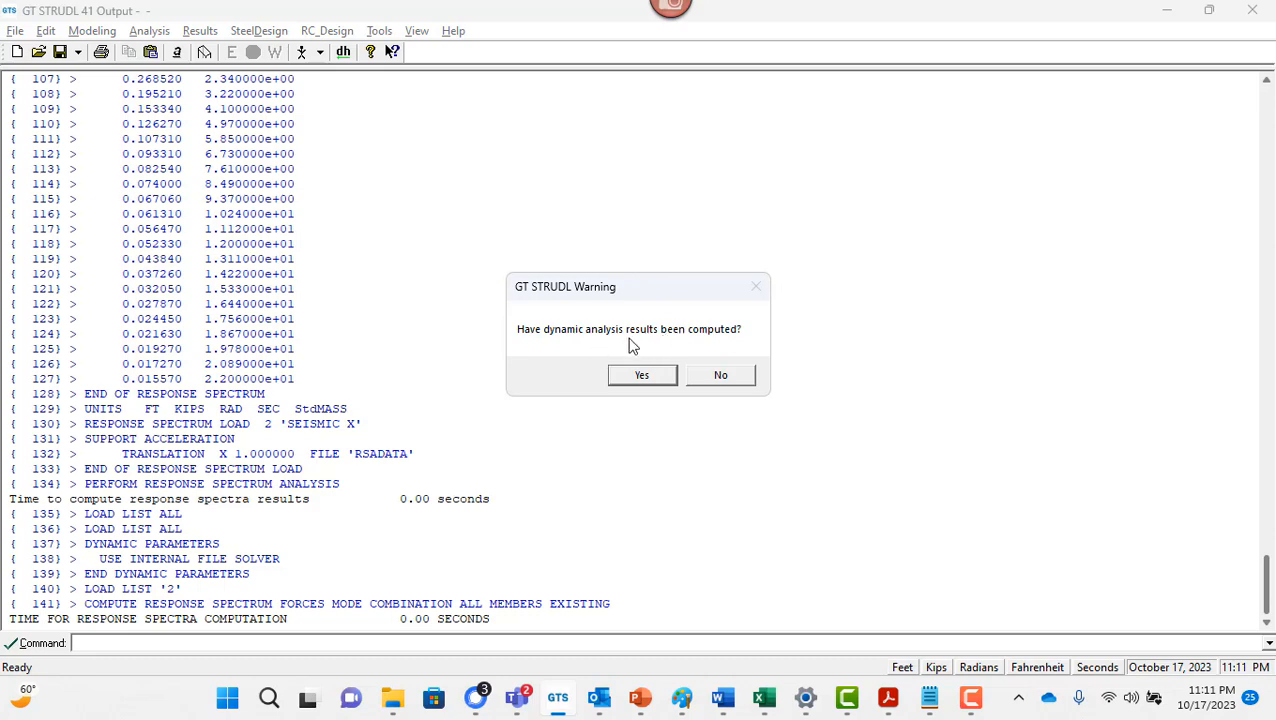
click(660, 378)
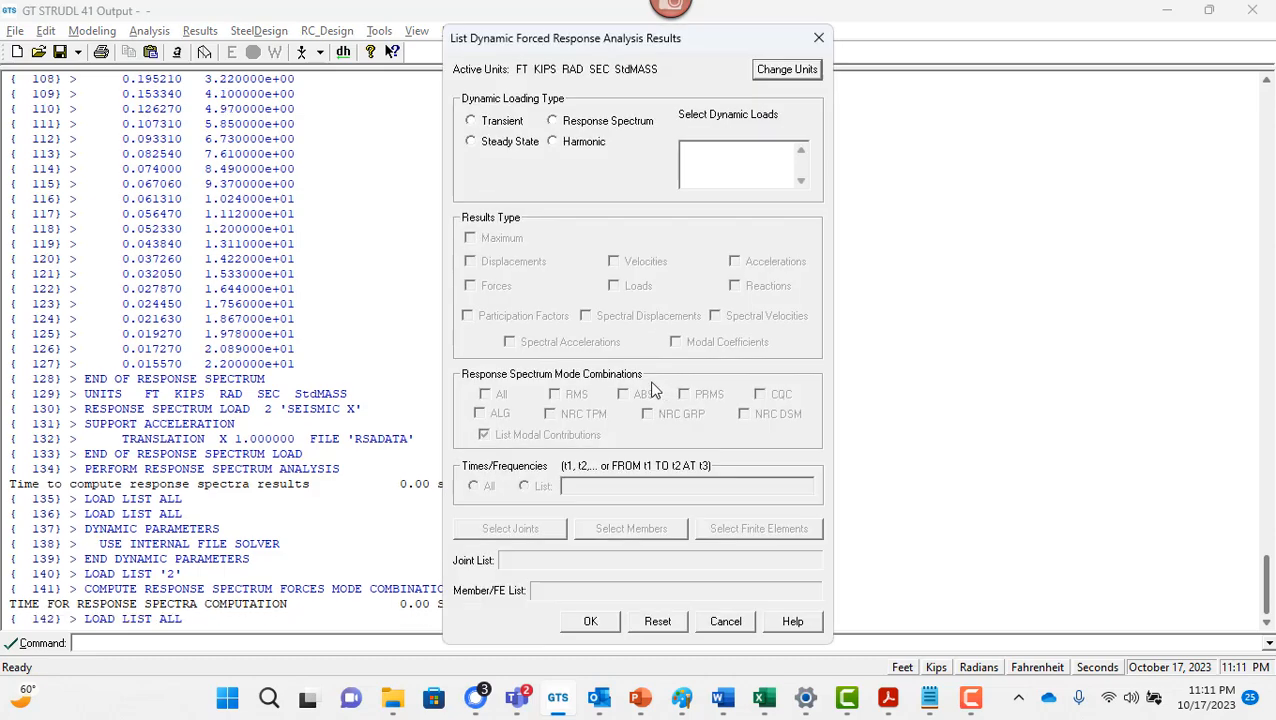
List the forces for response spectrum load 2 with all mode combinations for all active members, and close the listing dialog.
click(566, 125)
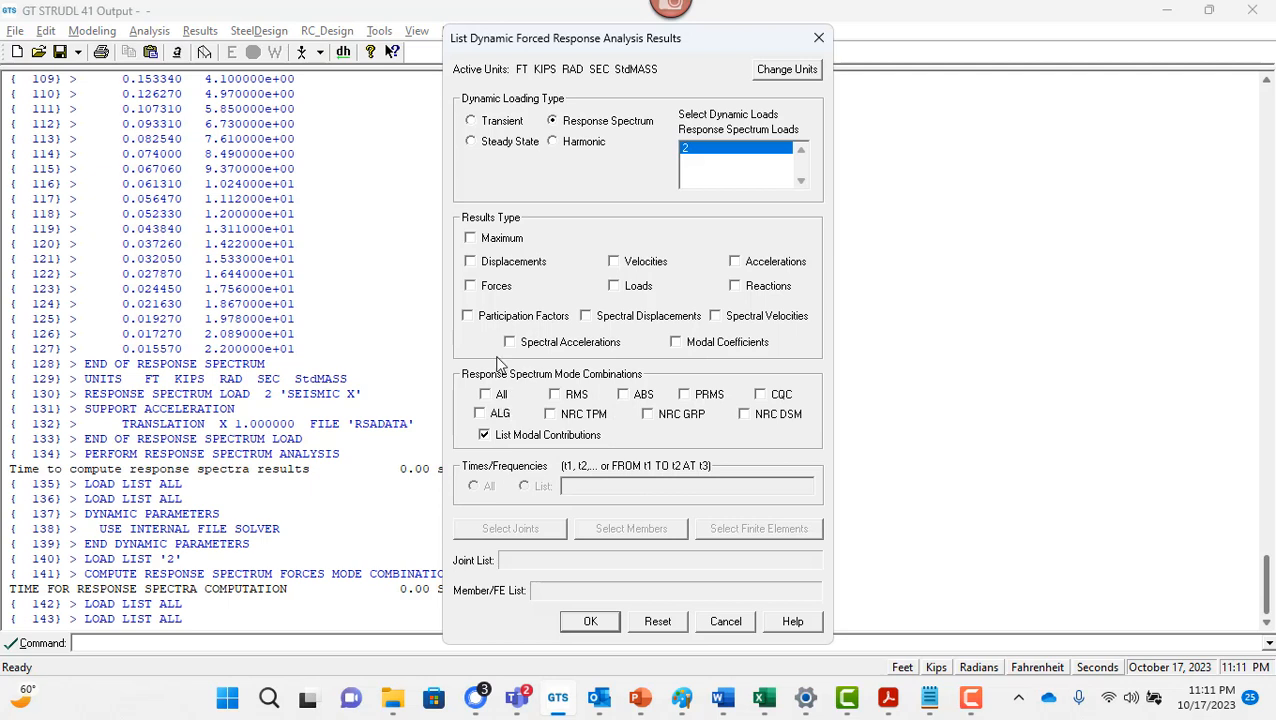
click(489, 290)
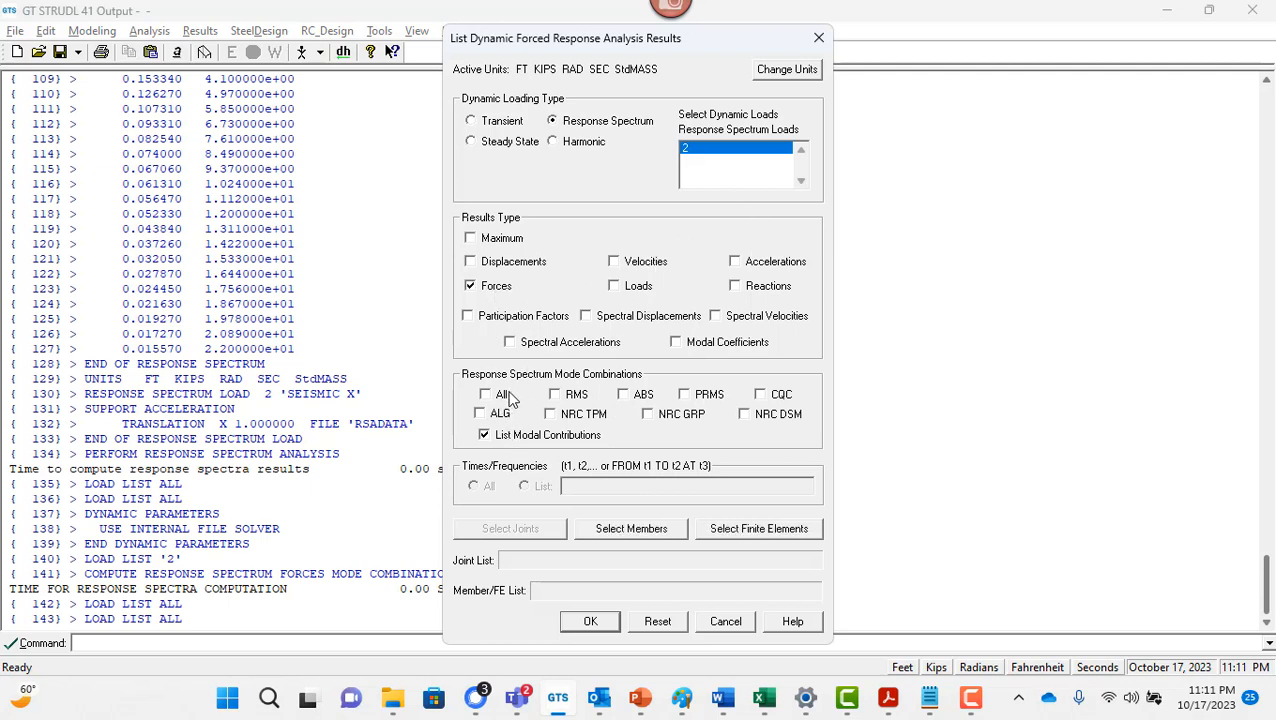
click(502, 395)
click(632, 530)
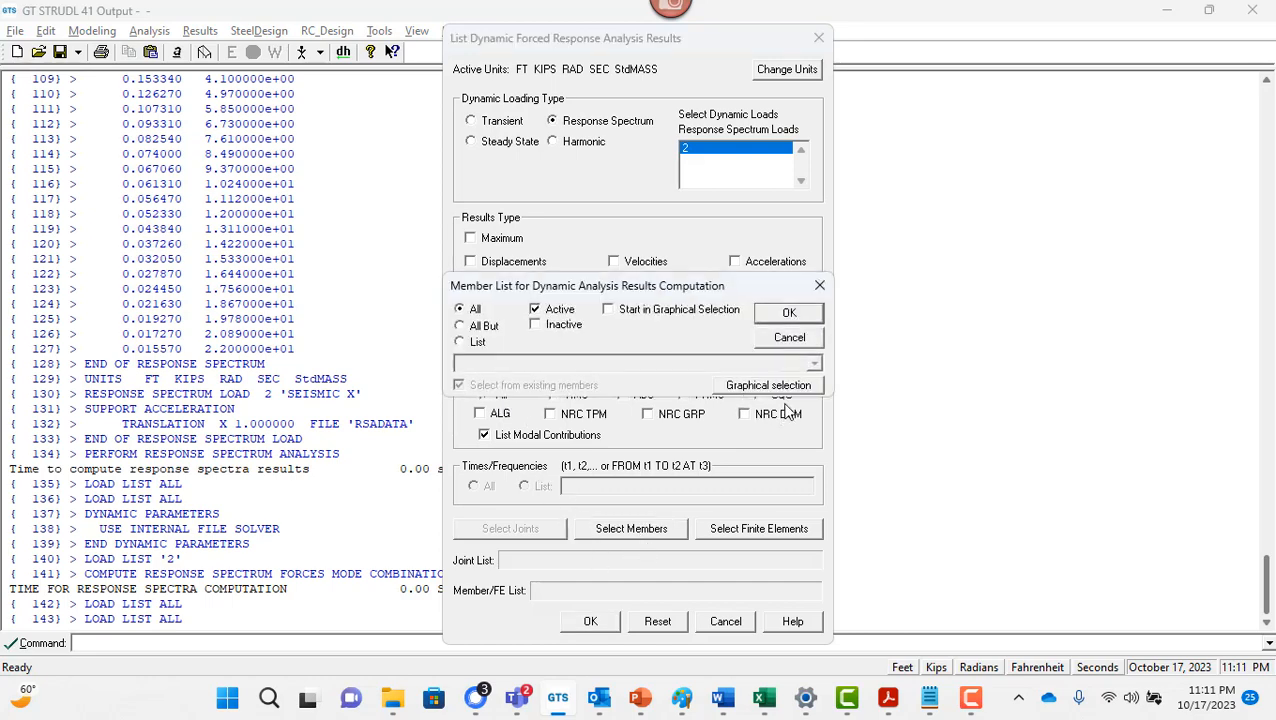
click(790, 315)
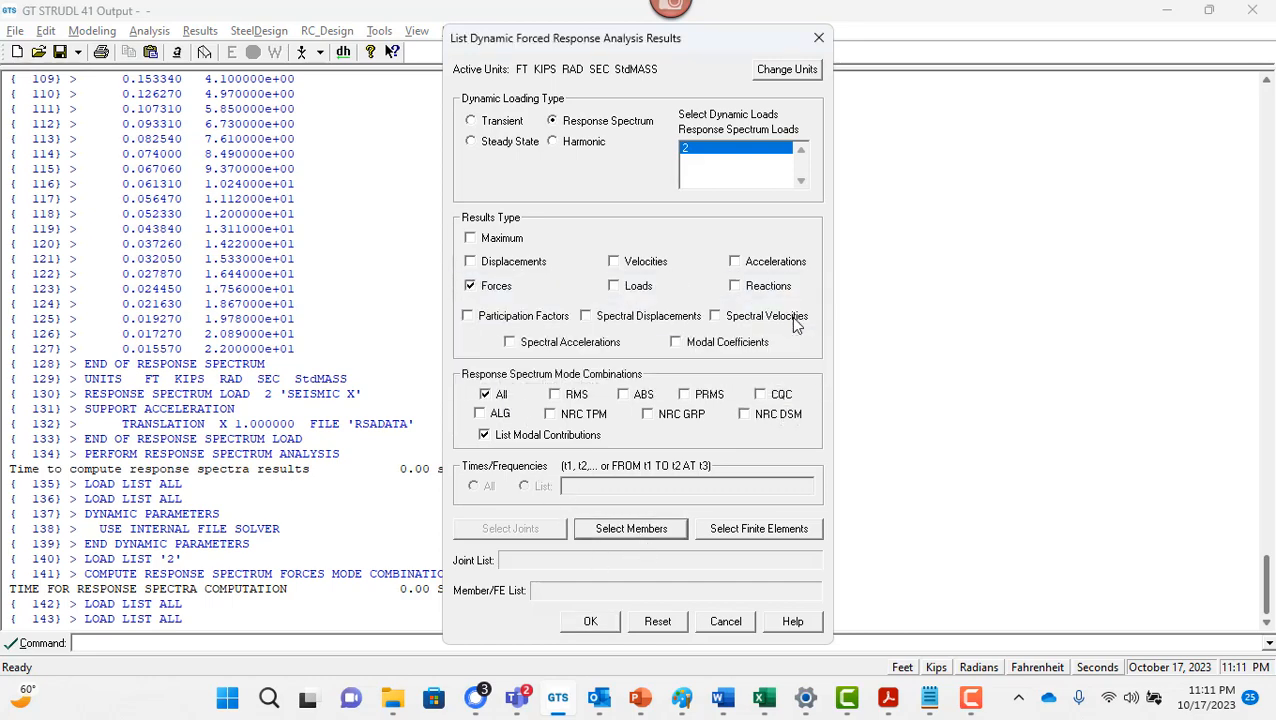
click(590, 621)
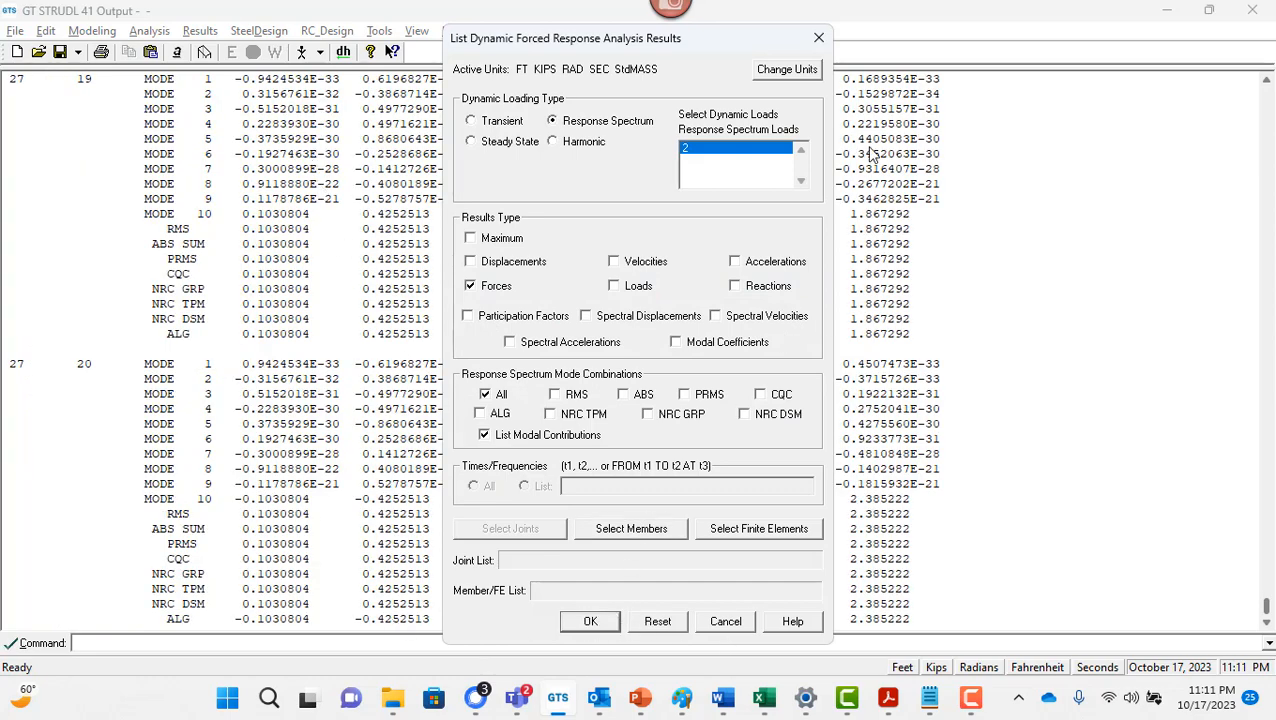
click(819, 38)
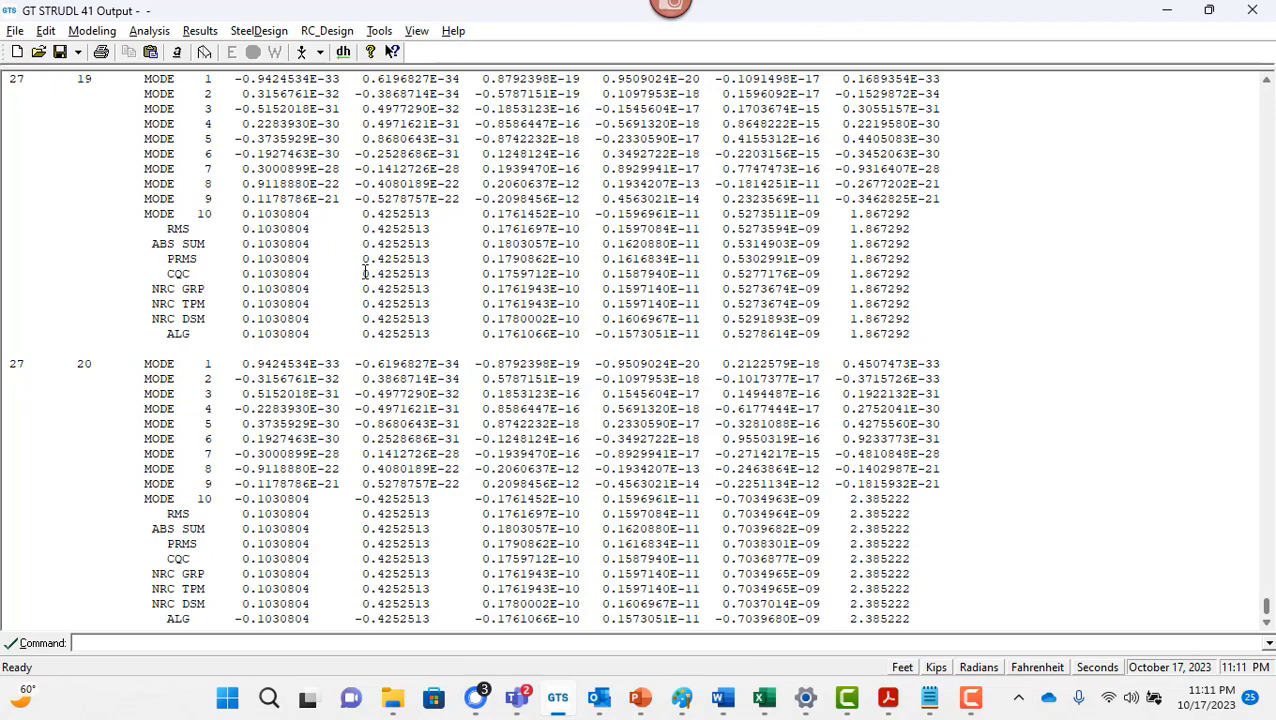
Review the listed member forces by mode and mode combination for members 26 and 27 in the output.
scroll(364, 273, up, 14)
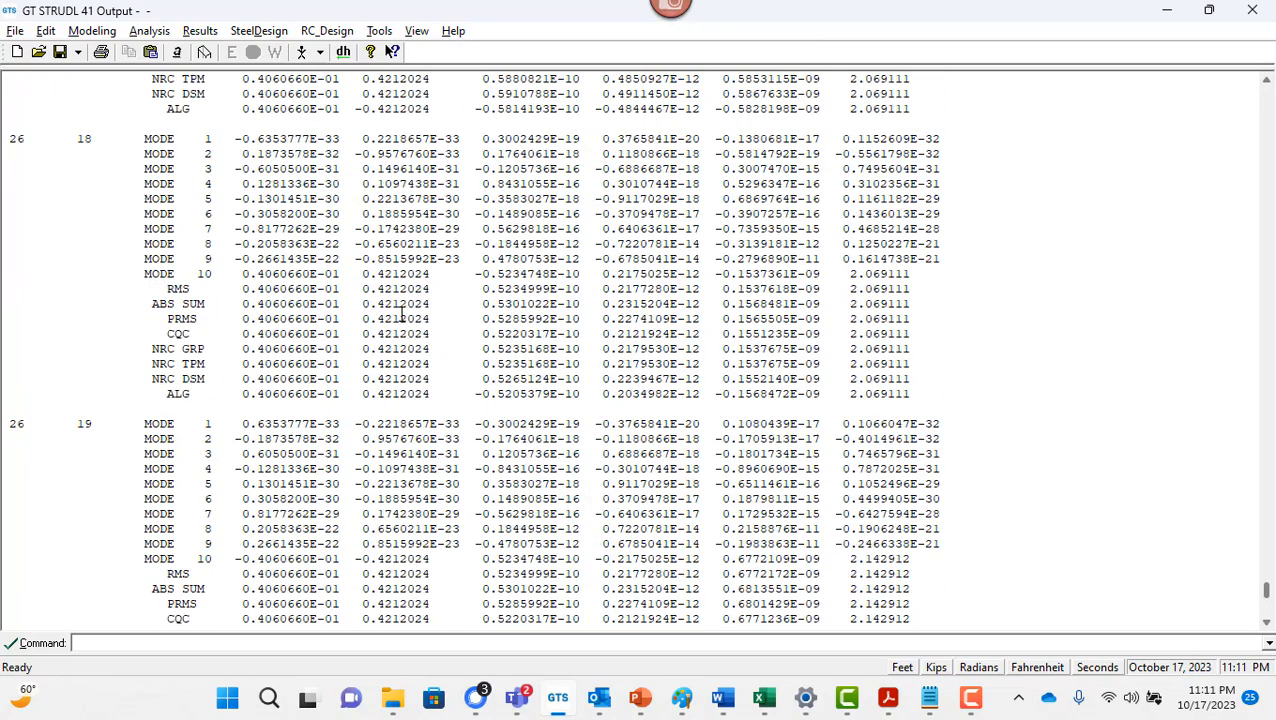
scroll(401, 314, down, 3)
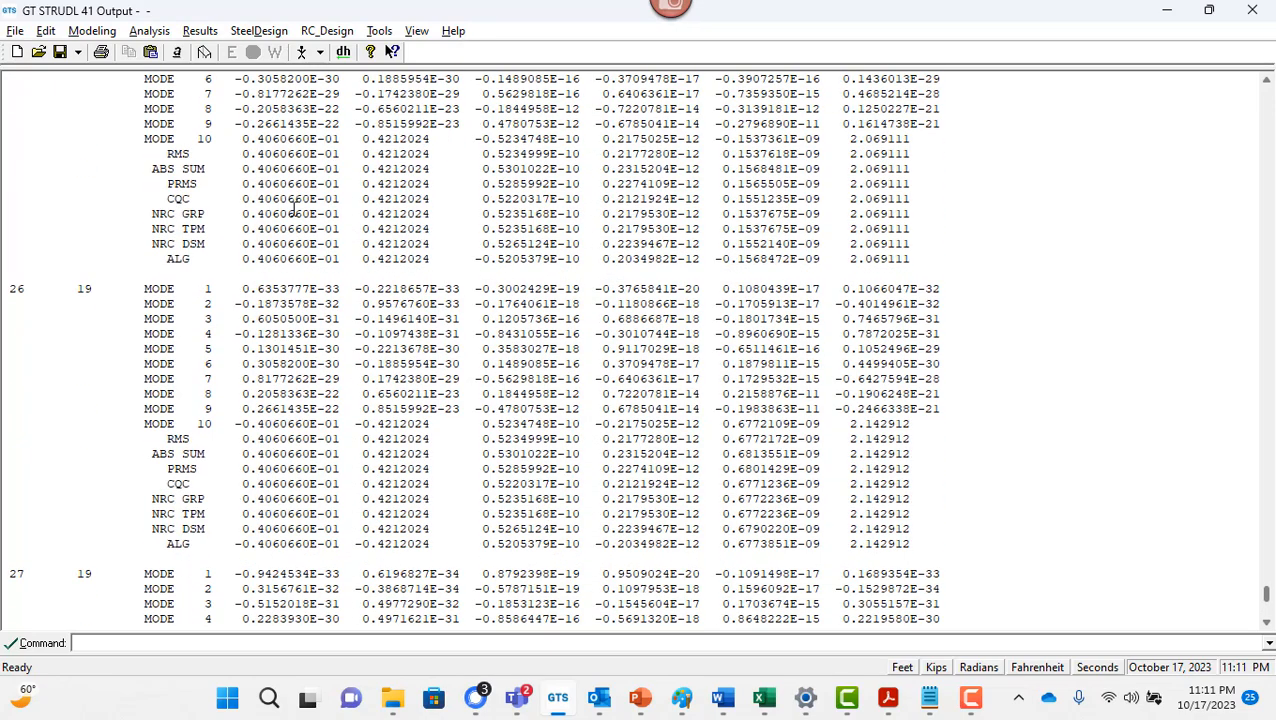
scroll(293, 208, down, 8)
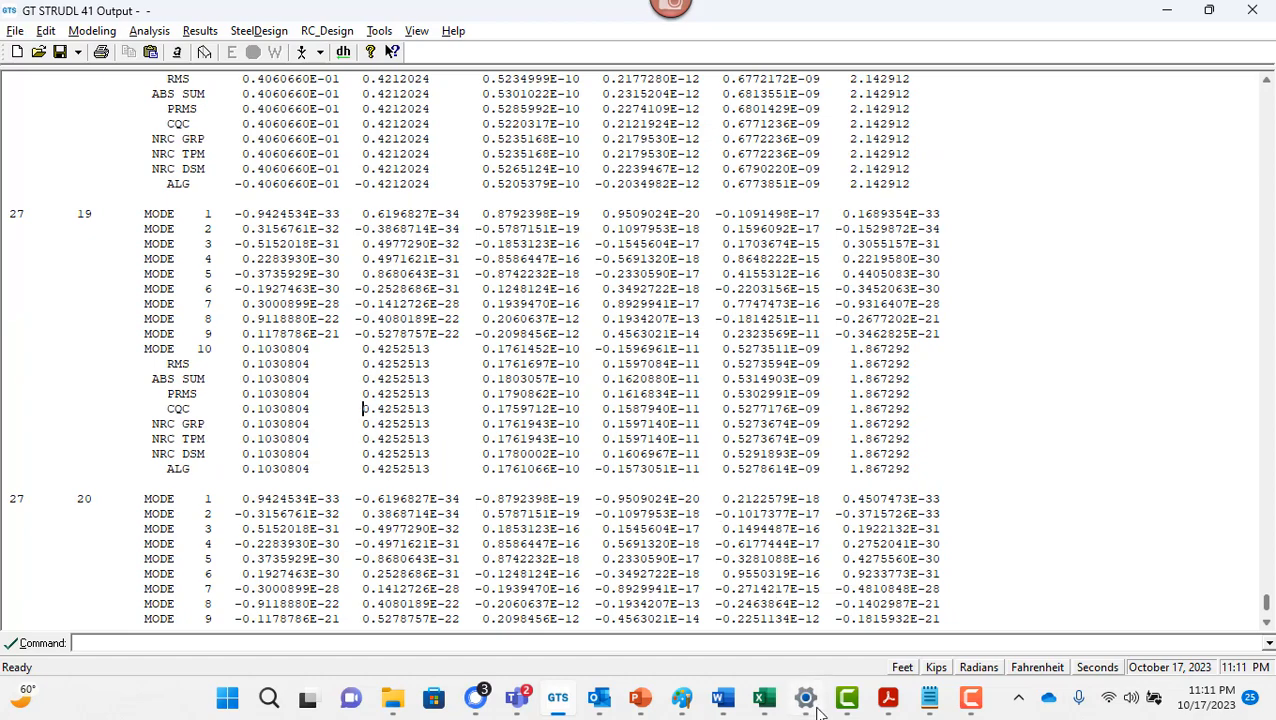
scroll(594, 428, down, 3)
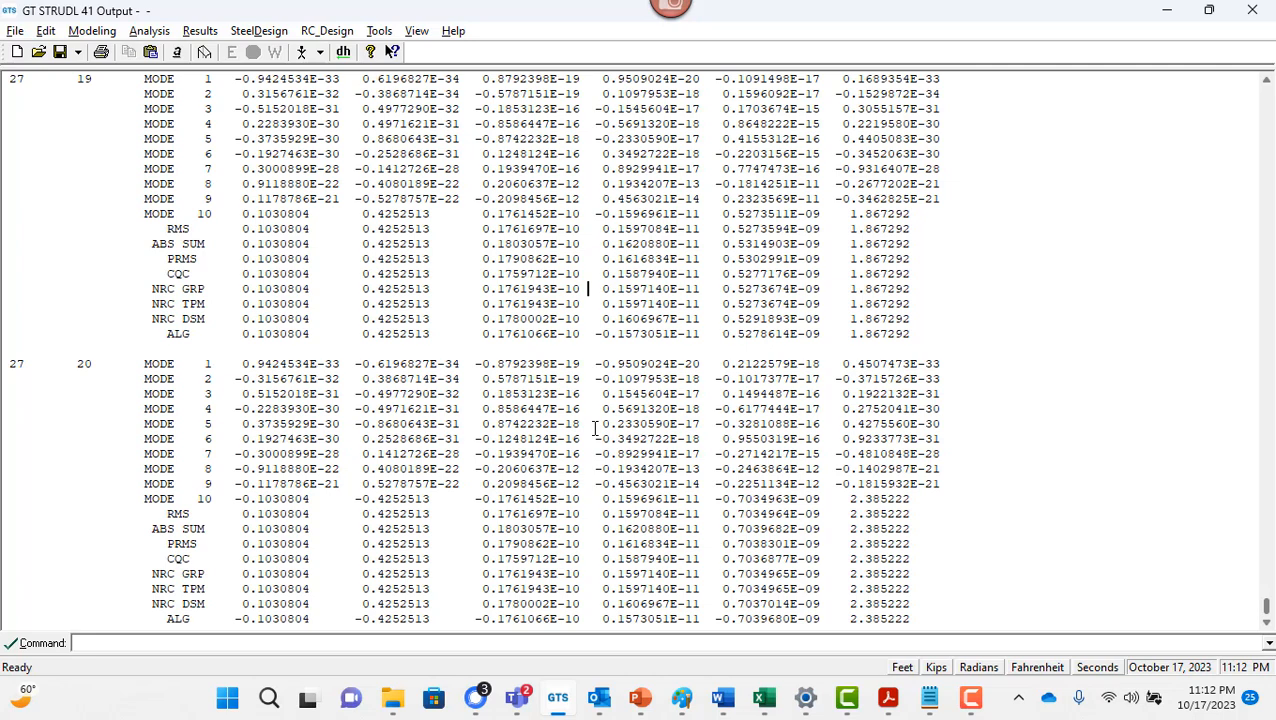
Switch to the GT STRUDL guide in Adobe Acrobat and look through the remaining instructions and the Attachment 1 GTI Input File section.
click(886, 697)
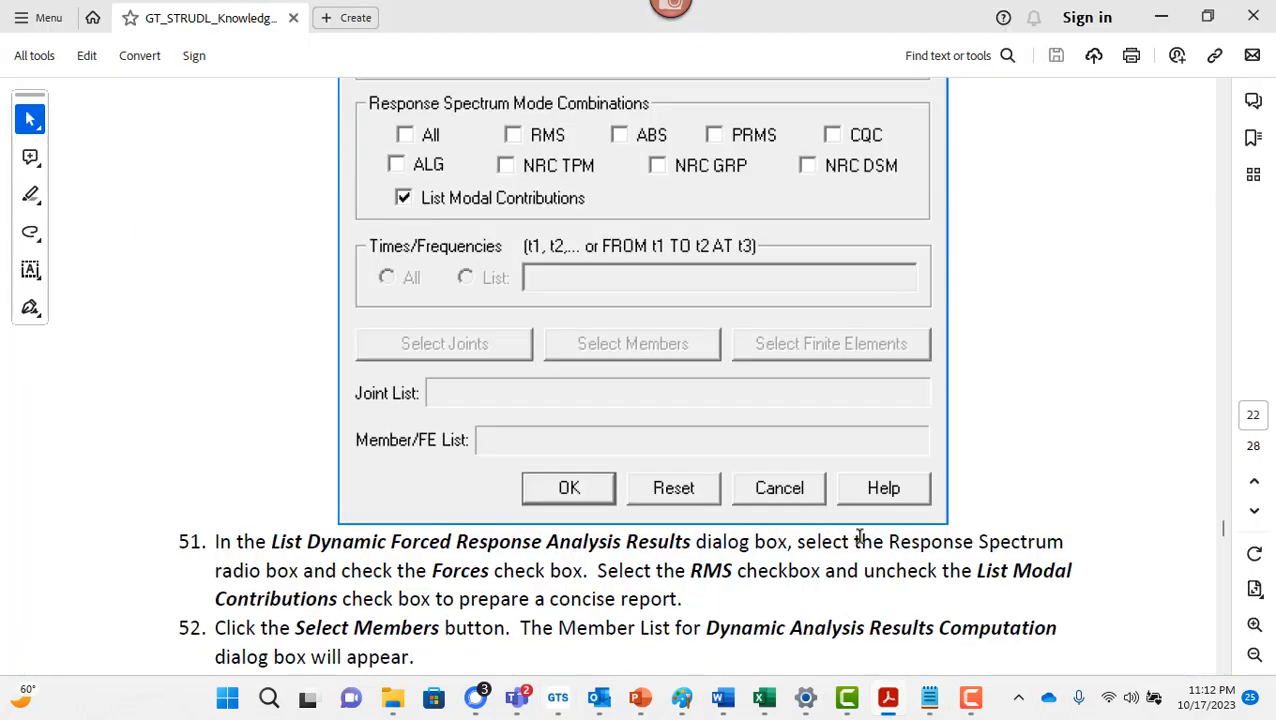
scroll(802, 344, down, 20)
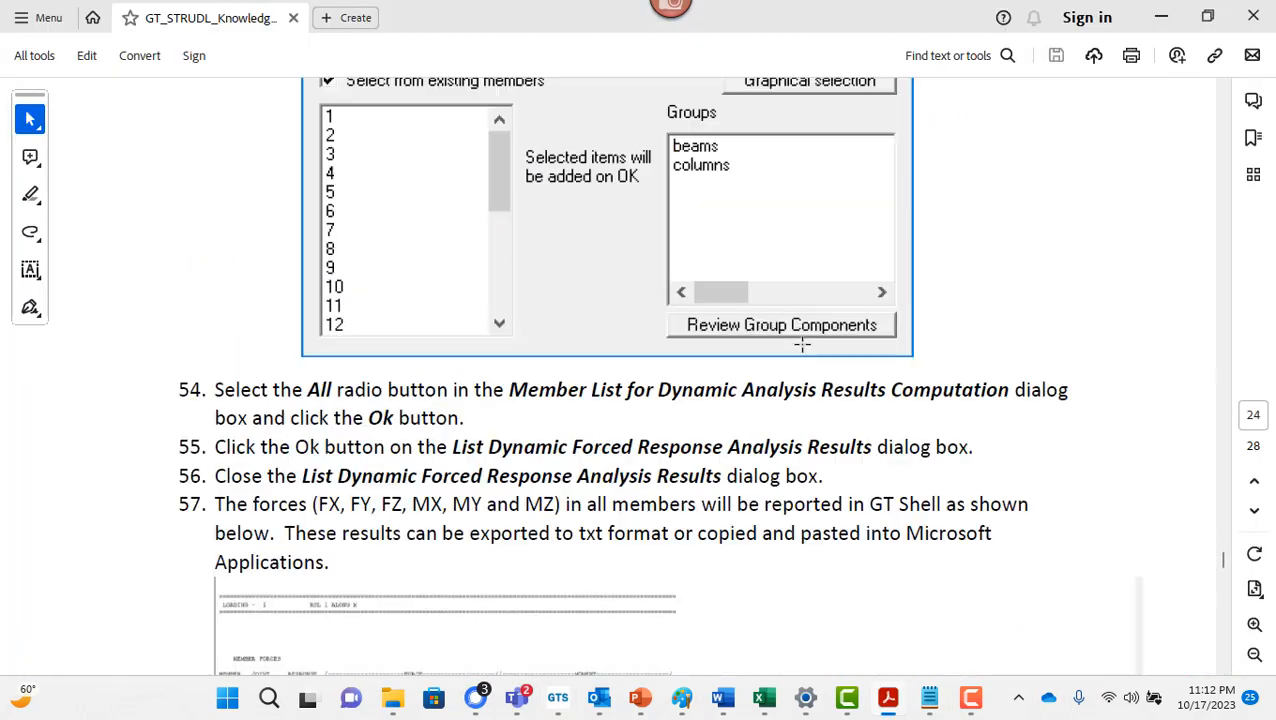
scroll(802, 344, down, 15)
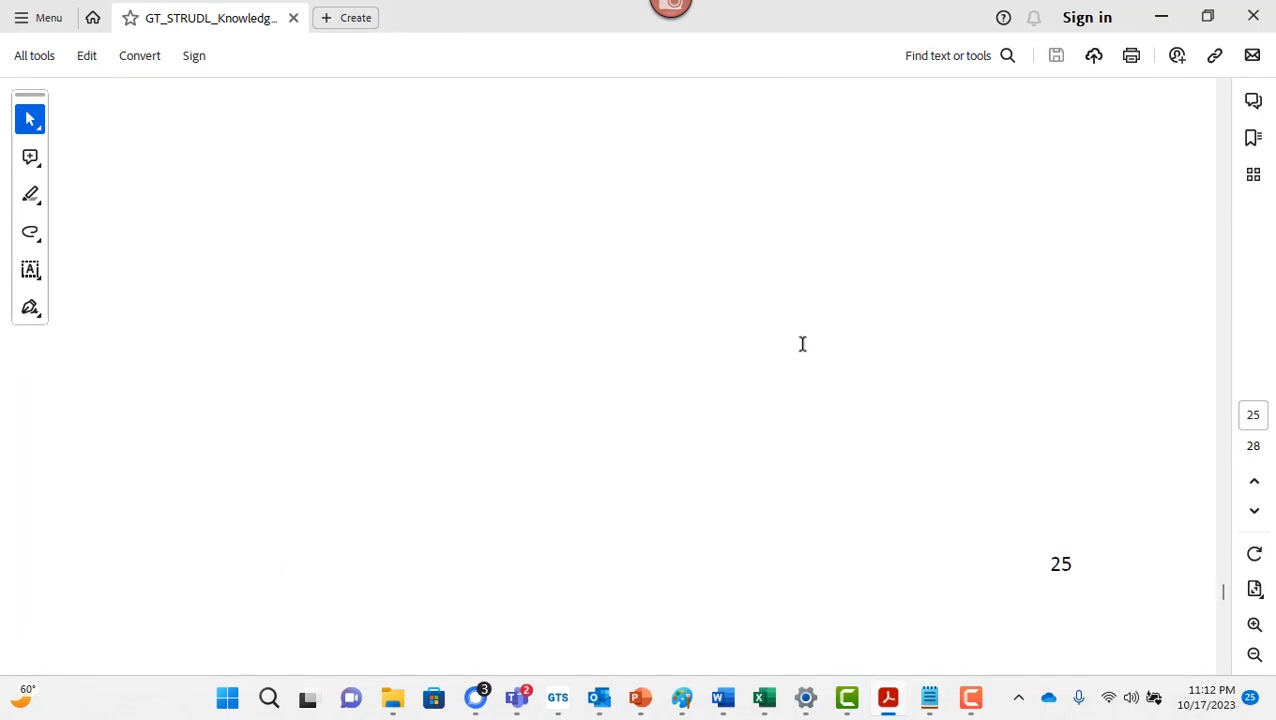
scroll(803, 347, down, 15)
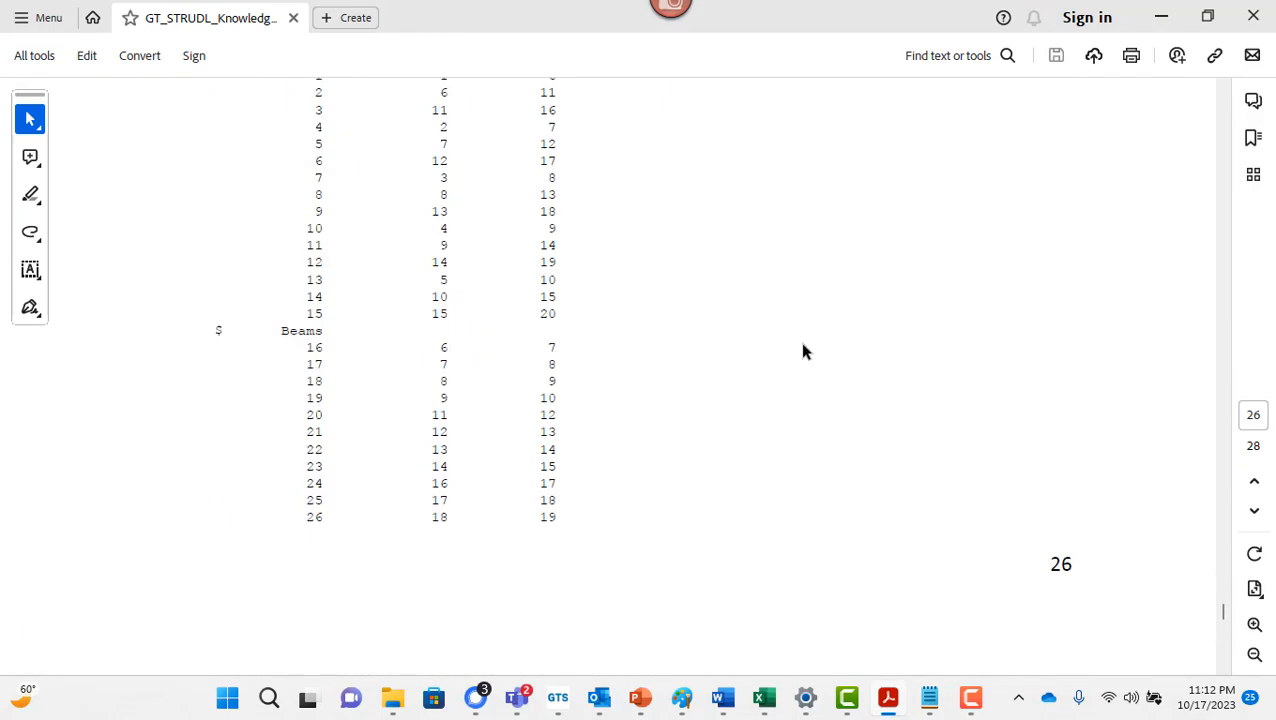
scroll(803, 351, up, 15)
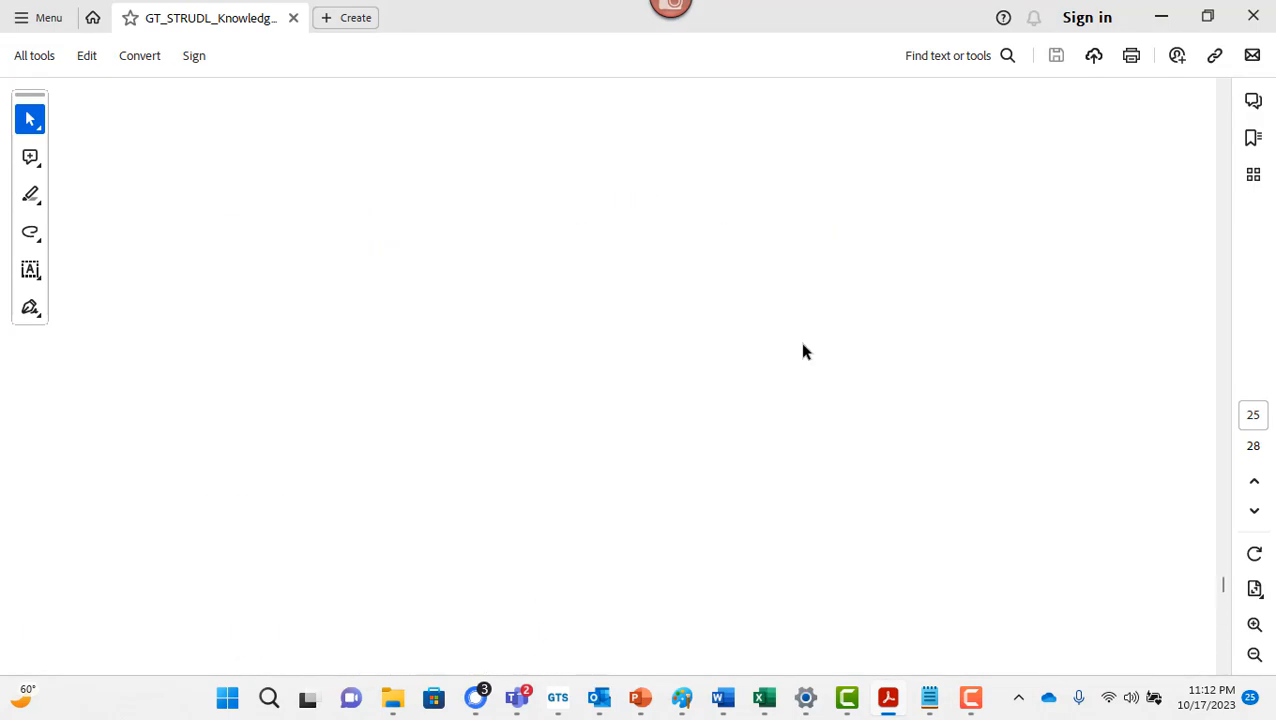
scroll(803, 351, up, 5)
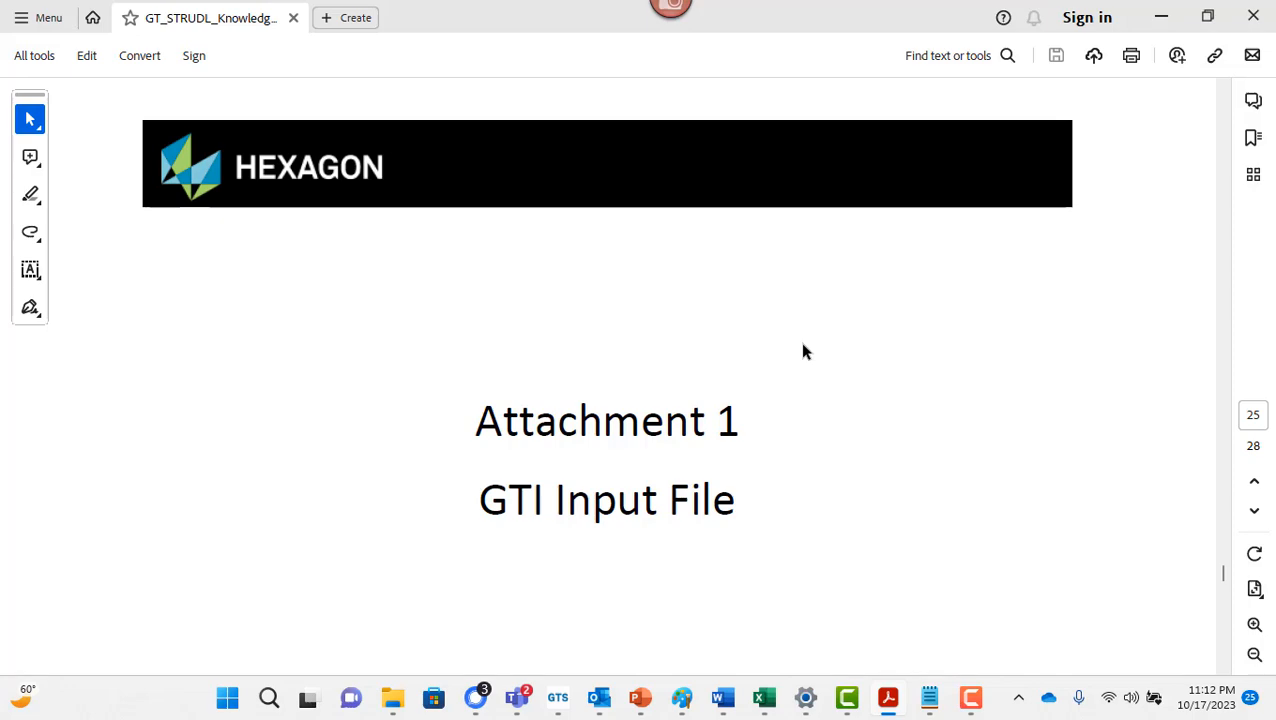